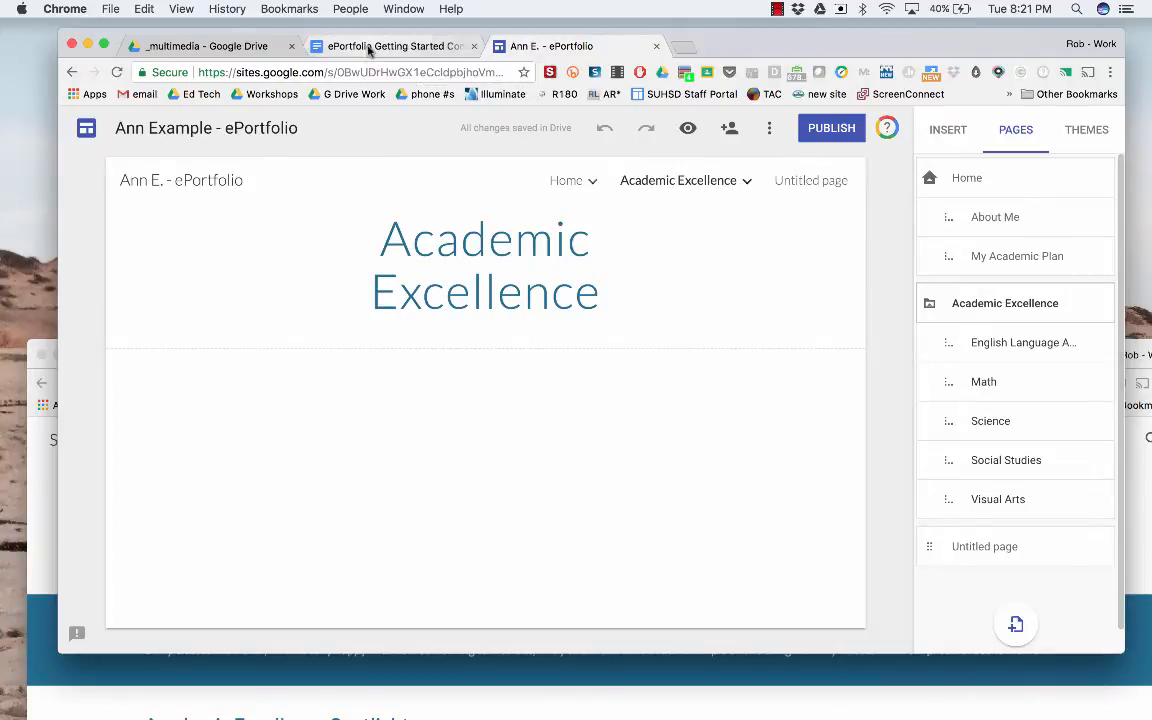
# Step: Copy the Academic Excellence introduction paragraph from the ePortfolio Getting Started Content document
pyautogui.click(372, 46)
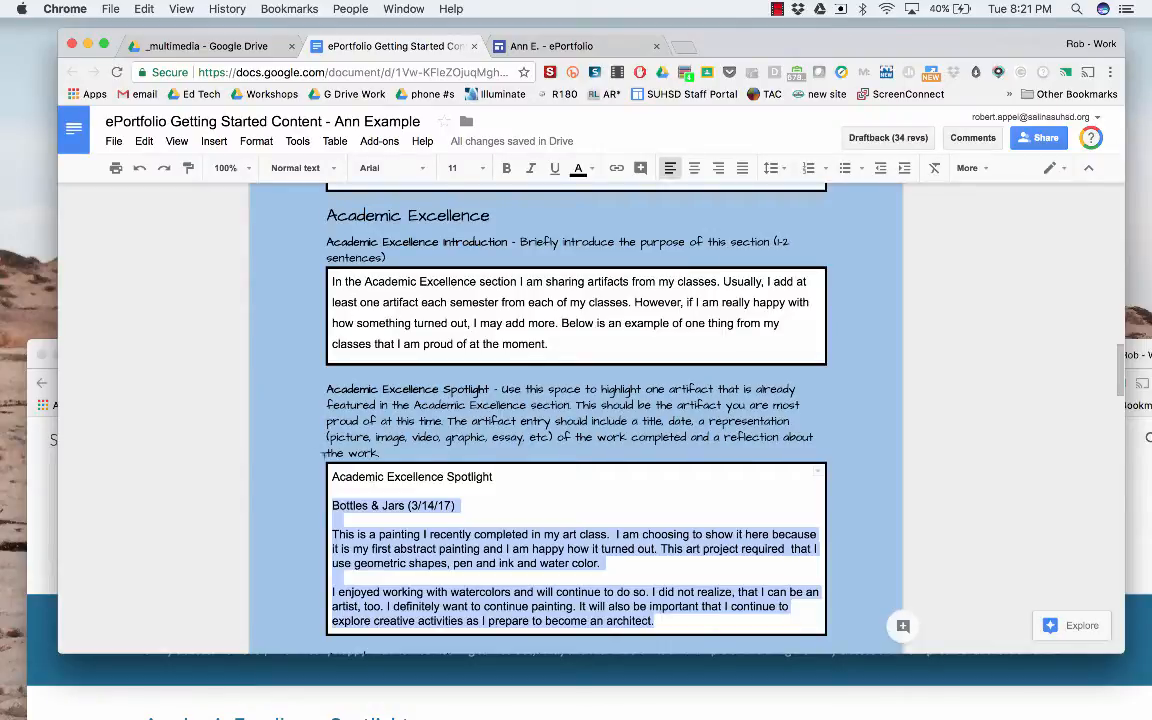
pyautogui.moveTo(330, 468); pyautogui.dragTo(619, 620)
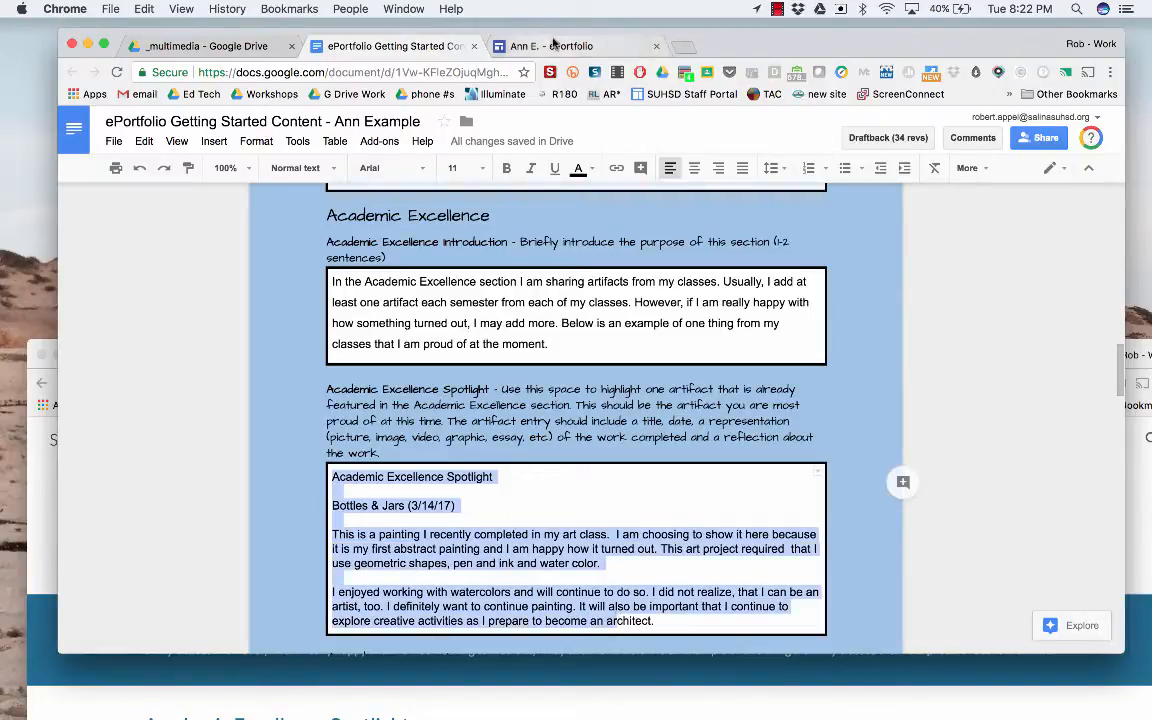
pyautogui.moveTo(549, 343); pyautogui.dragTo(331, 281)
pyautogui.press('super+c')
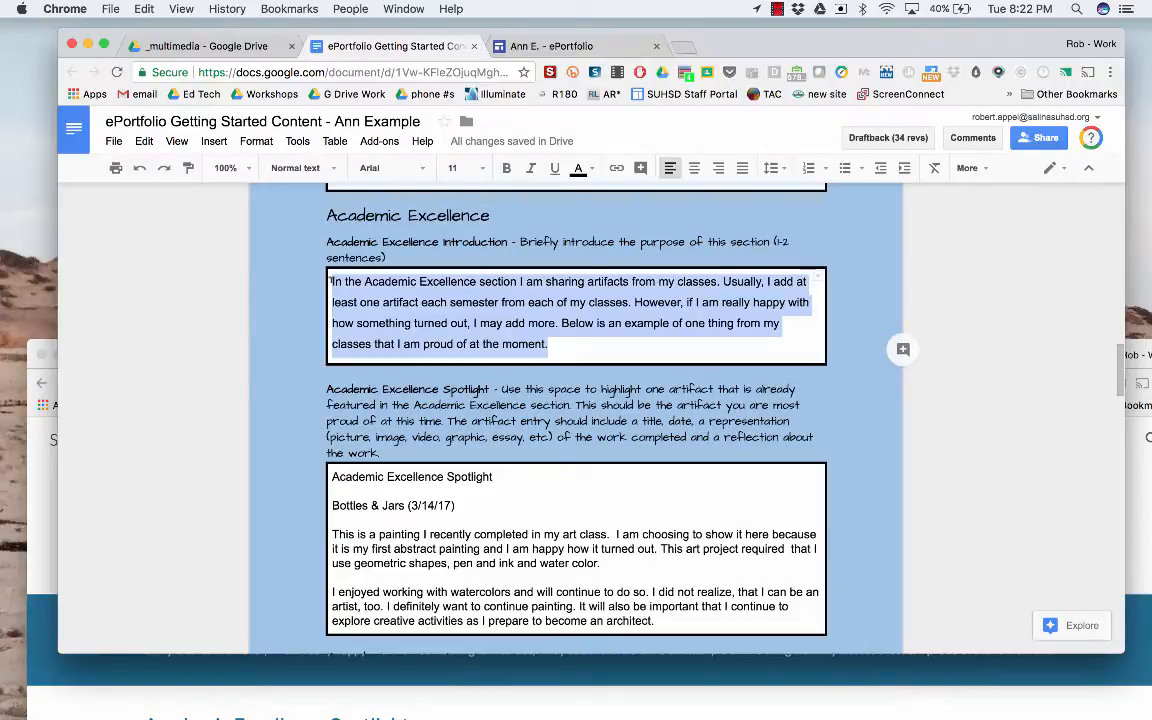
# Step: Paste the introduction into a new text box below the Academic Excellence page header and give its section the Emphasis 2 style
pyautogui.click(505, 46)
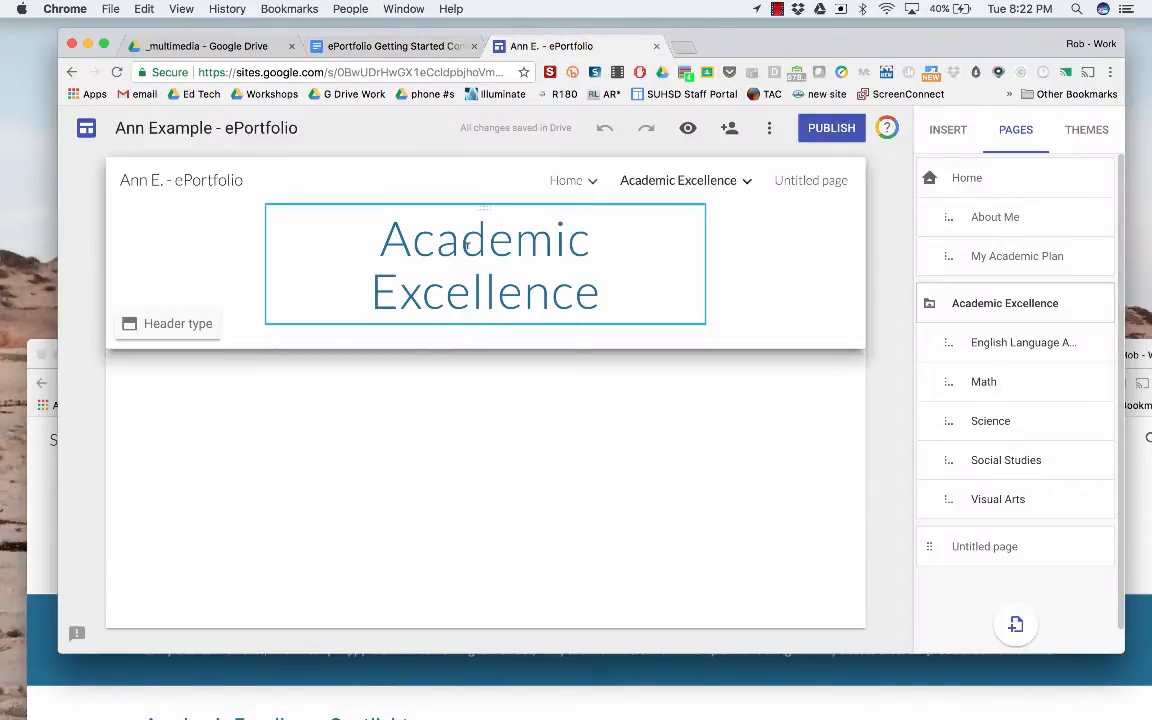
pyautogui.doubleClick(405, 402)
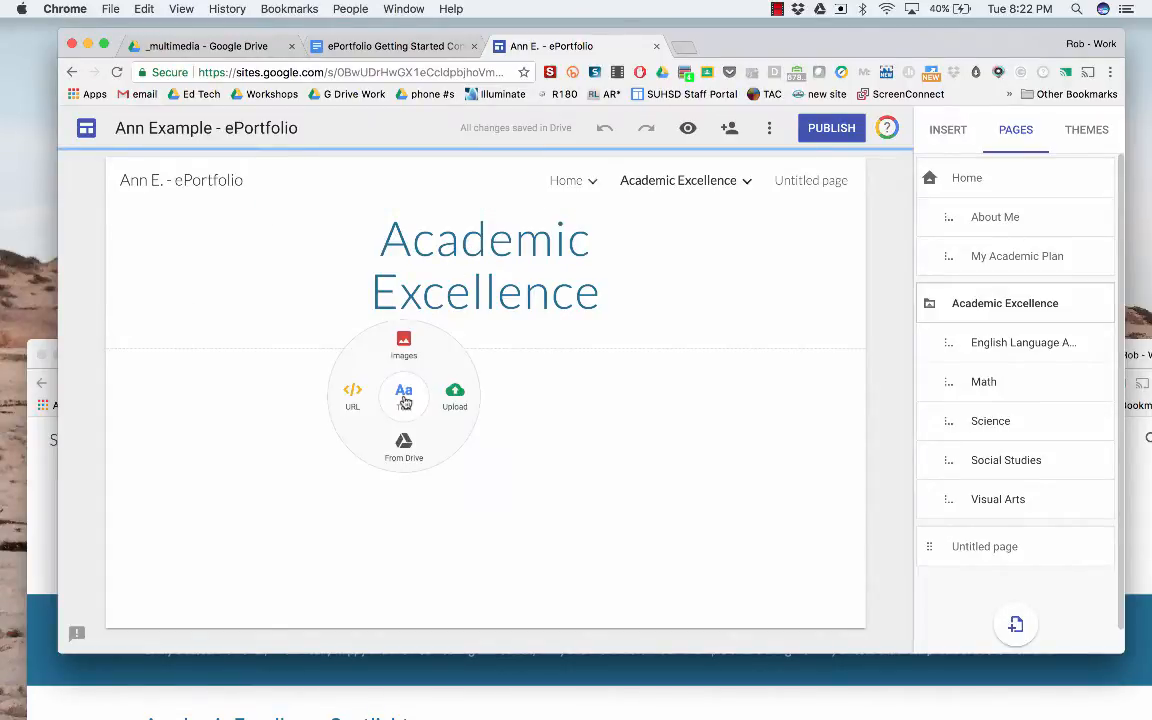
pyautogui.click(404, 398)
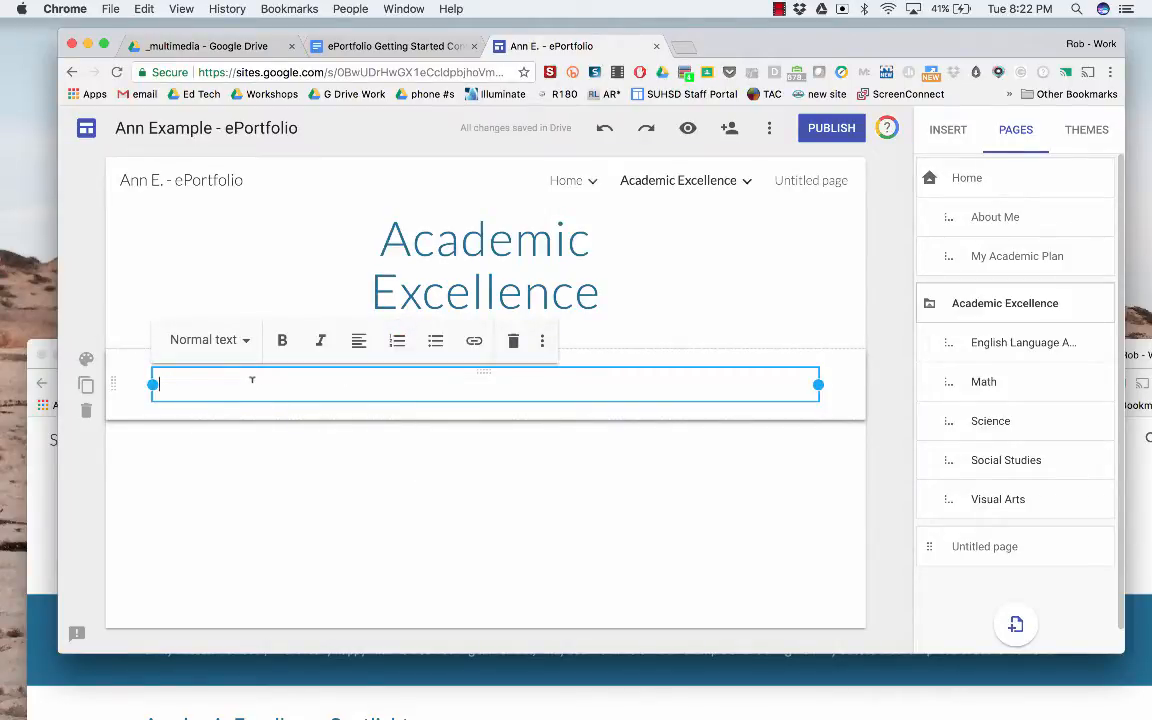
pyautogui.press('super+v')
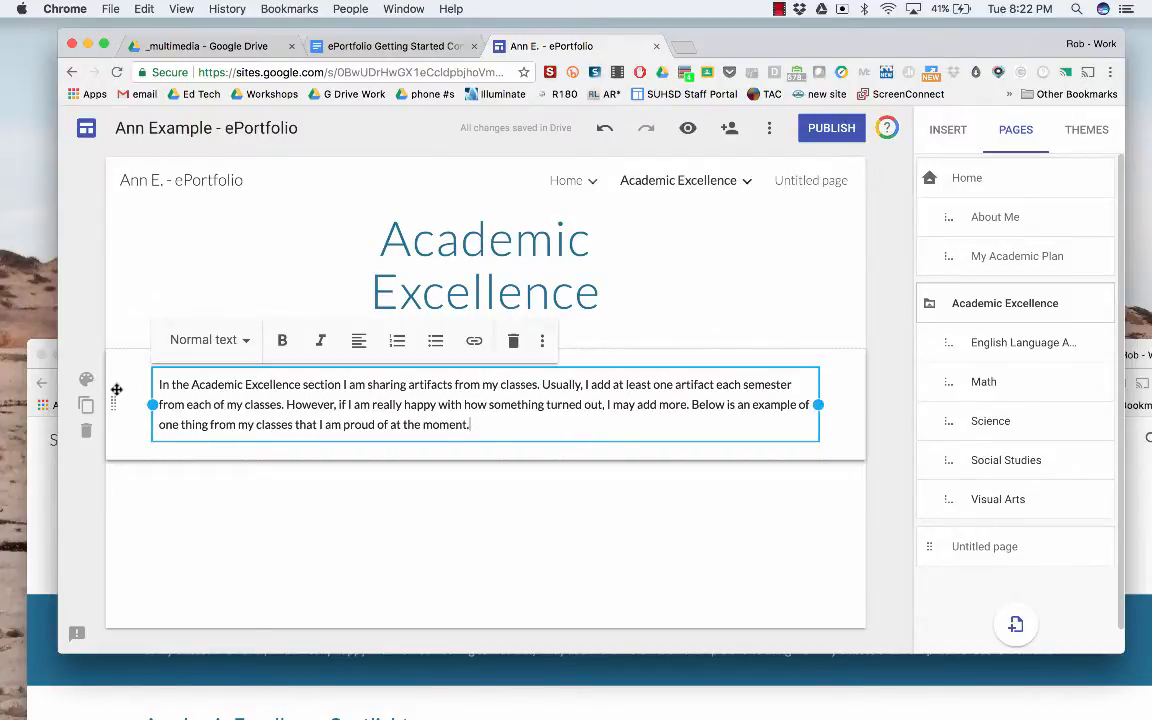
pyautogui.click(86, 380)
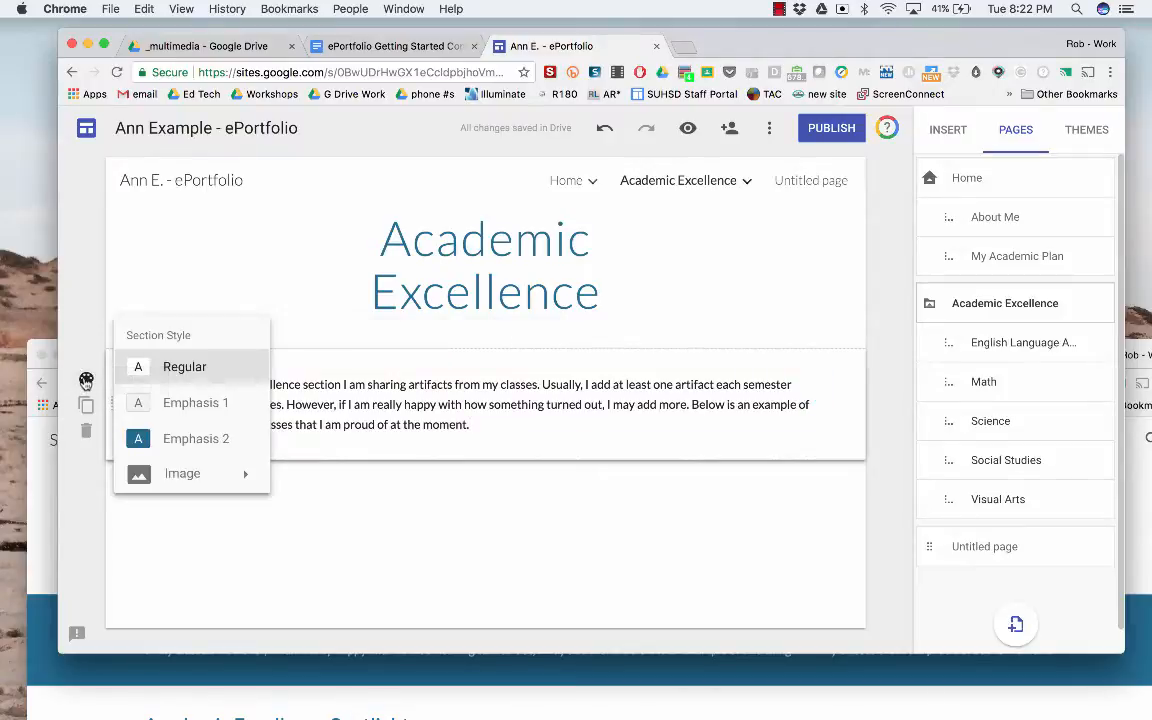
pyautogui.click(157, 438)
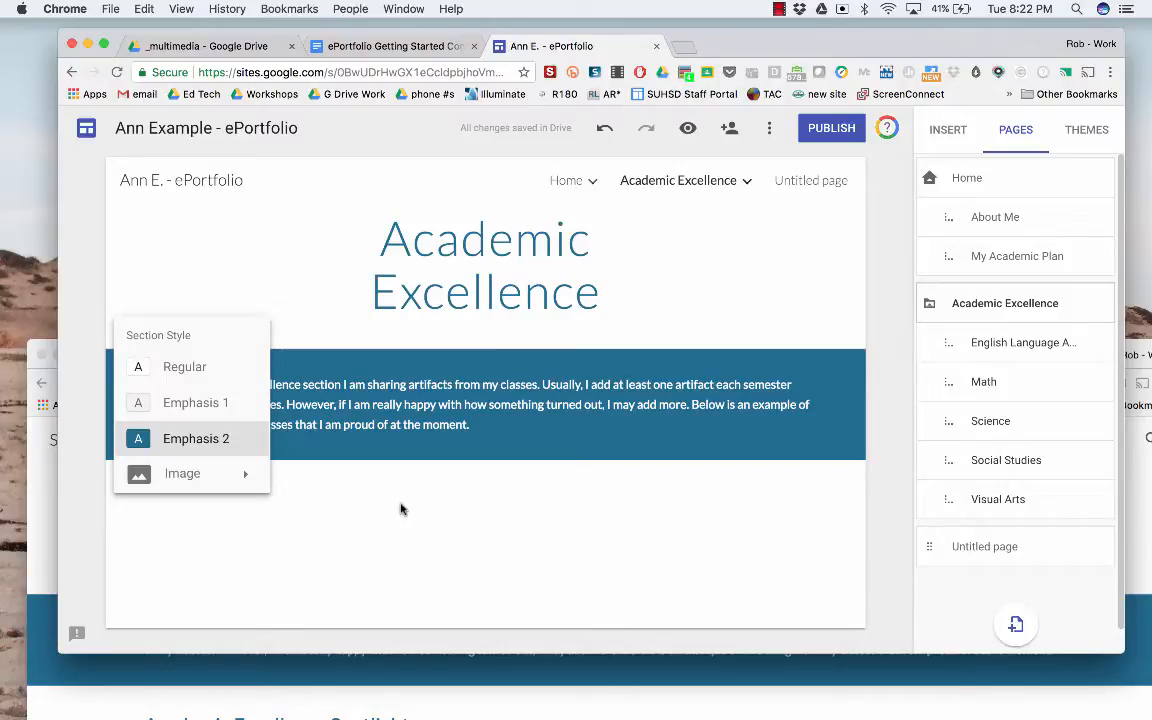
pyautogui.doubleClick(432, 504)
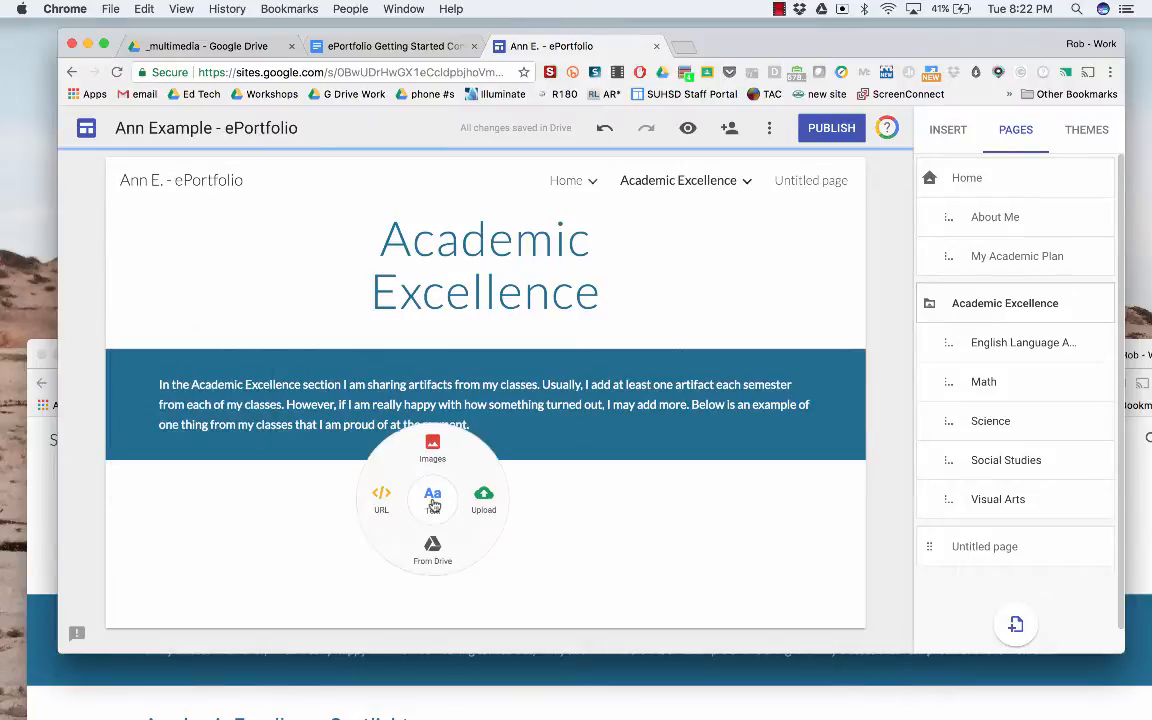
pyautogui.click(432, 502)
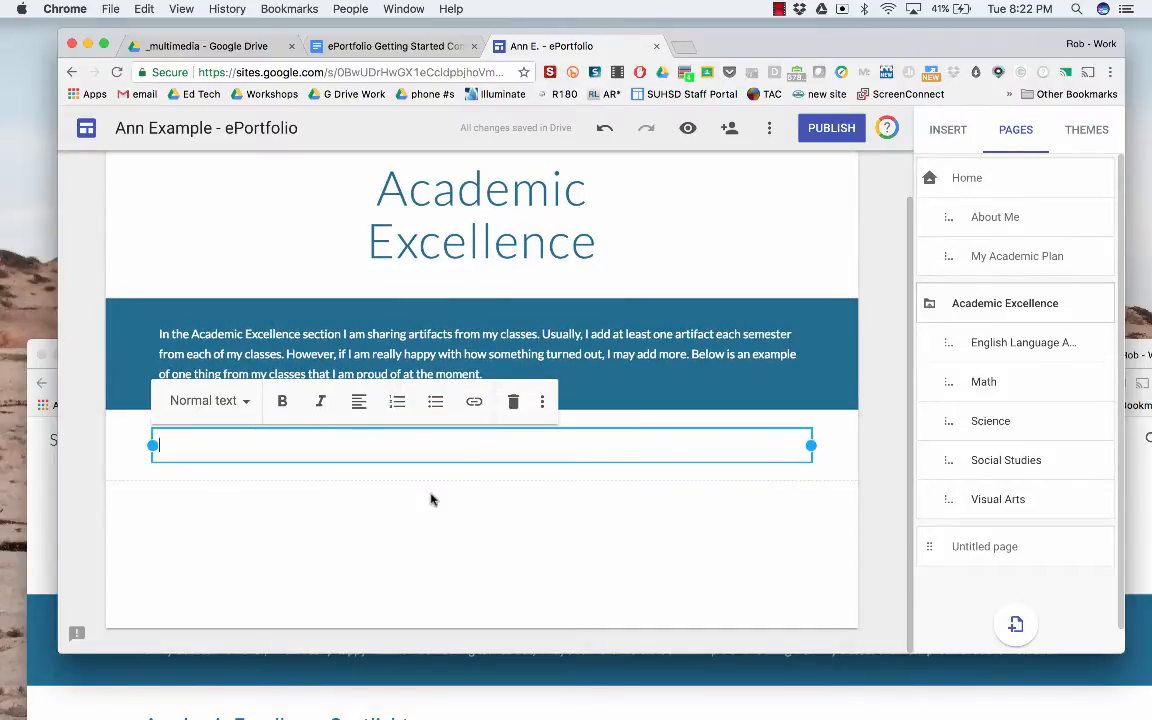
pyautogui.moveTo(350, 447)
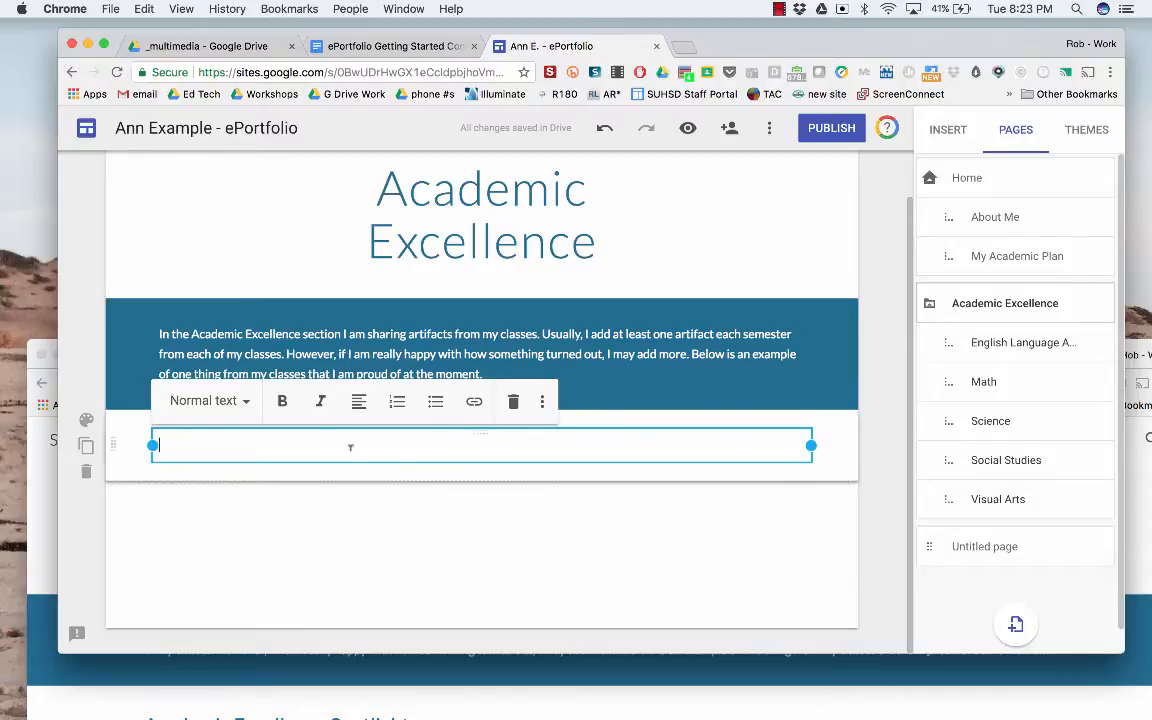
pyautogui.click(85, 473)
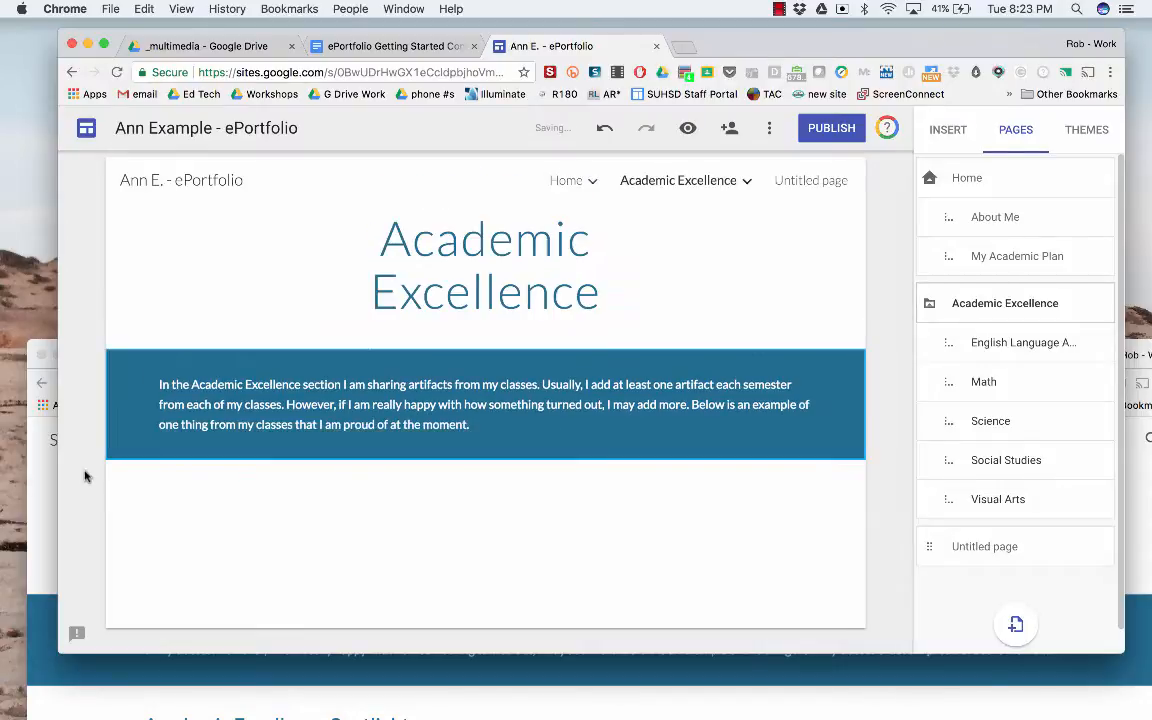
# Step: Insert the image AE-jars.jpg from the Google Drive folder ePortfolio > _multimedia below the introduction section, keeping its default crop
pyautogui.doubleClick(459, 515)
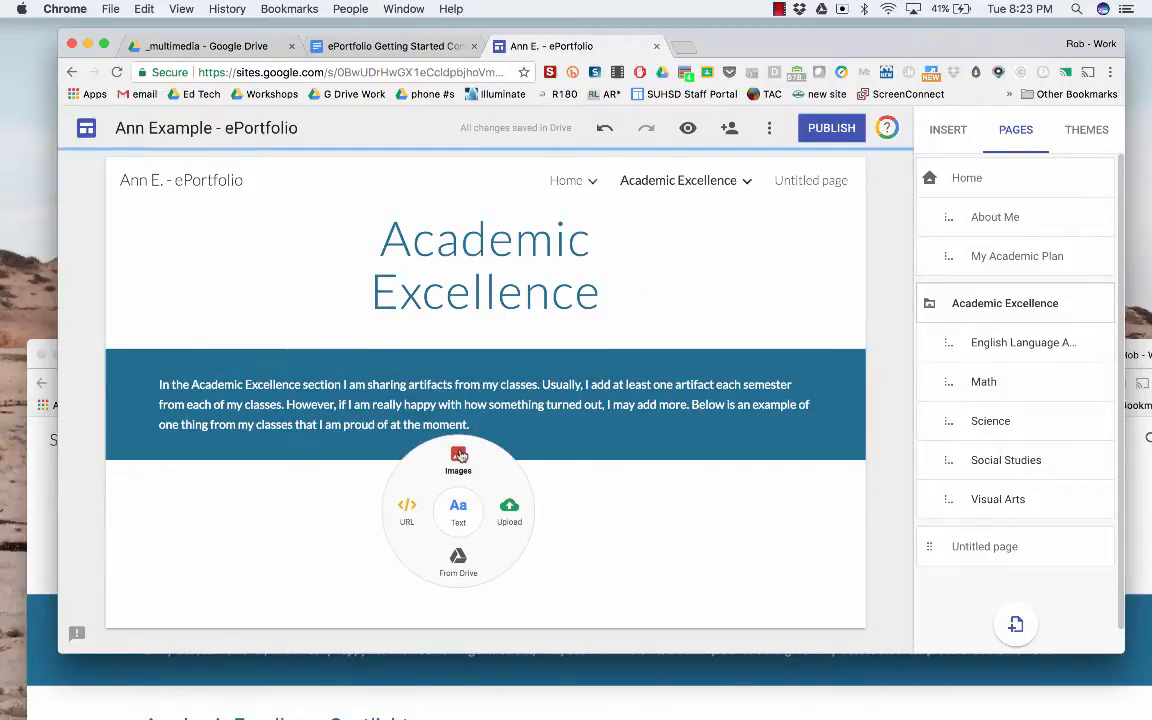
pyautogui.click(459, 456)
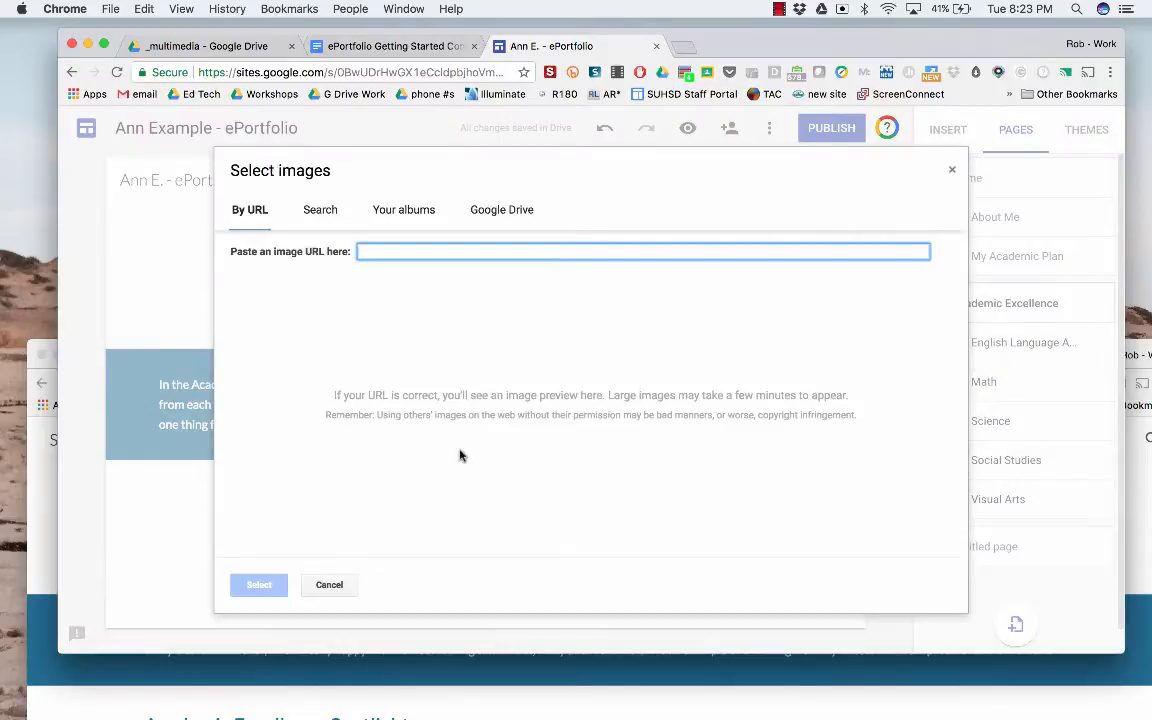
pyautogui.click(499, 213)
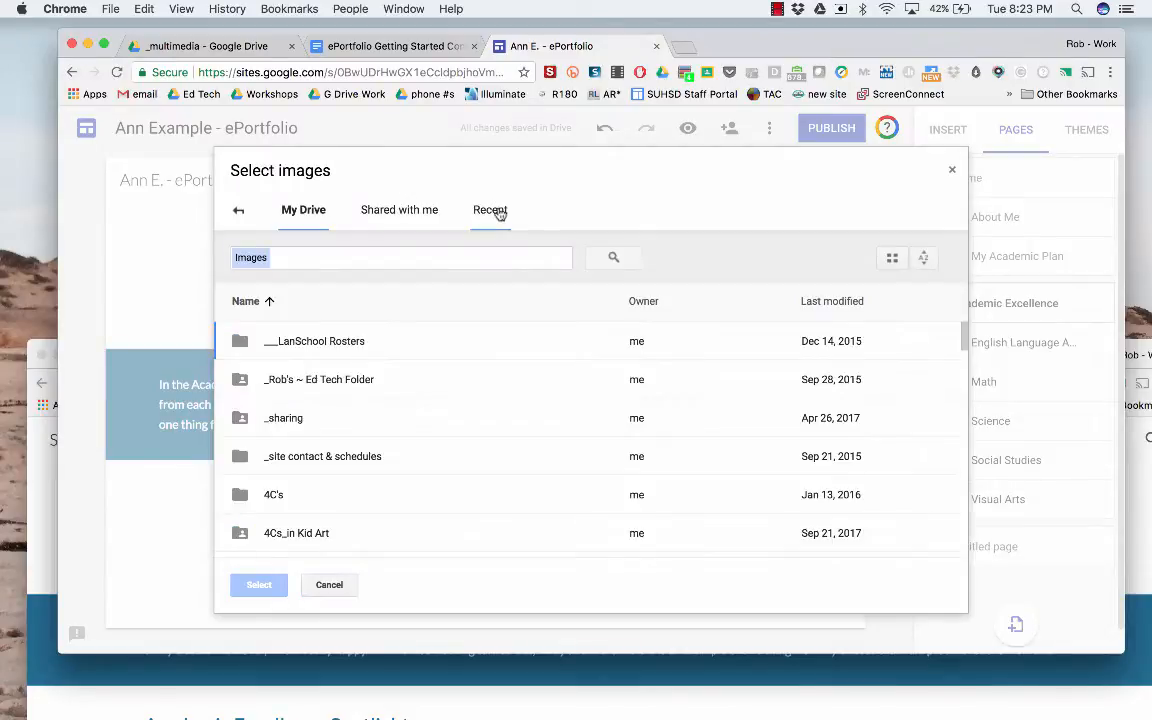
pyautogui.doubleClick(238, 381)
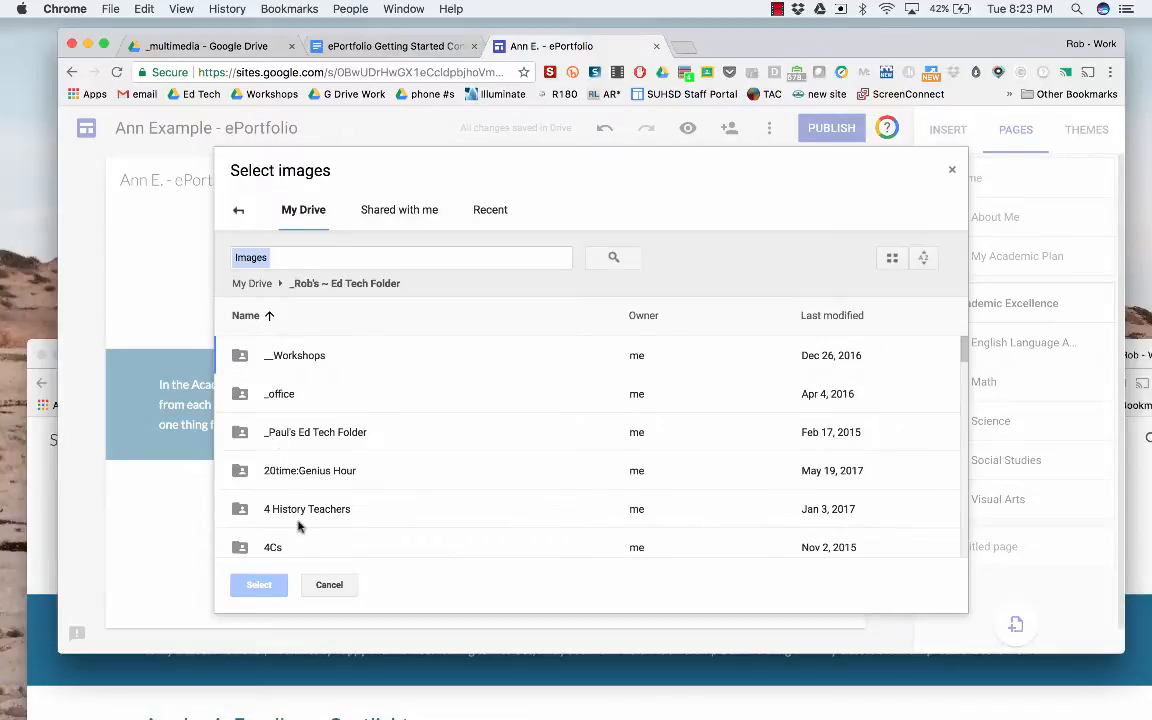
pyautogui.scroll(-3, 292, 505)
pyautogui.scroll(-10, 297, 525)
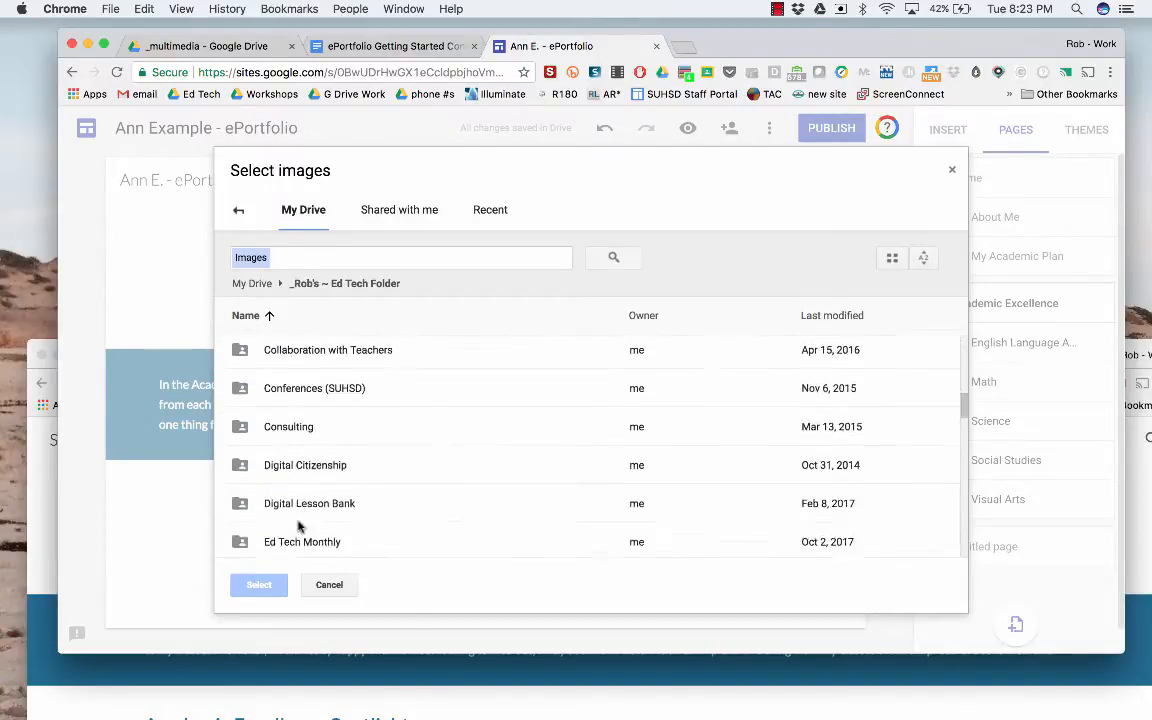
pyautogui.scroll(-3, 298, 525)
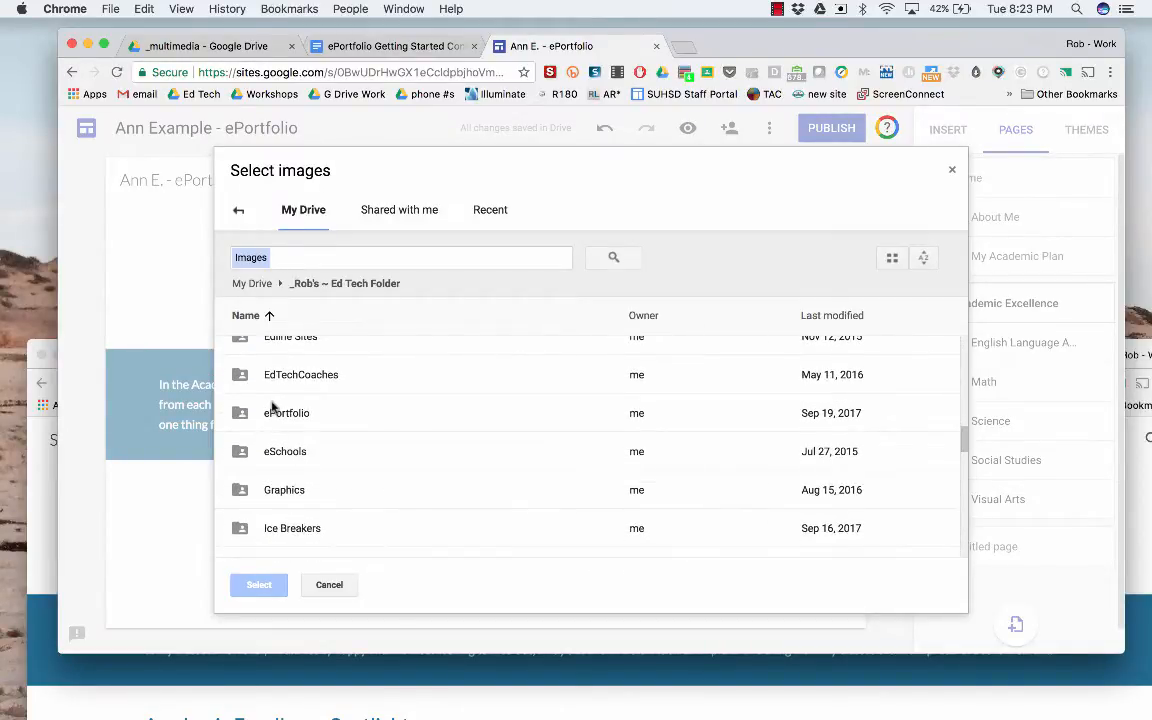
pyautogui.doubleClick(275, 413)
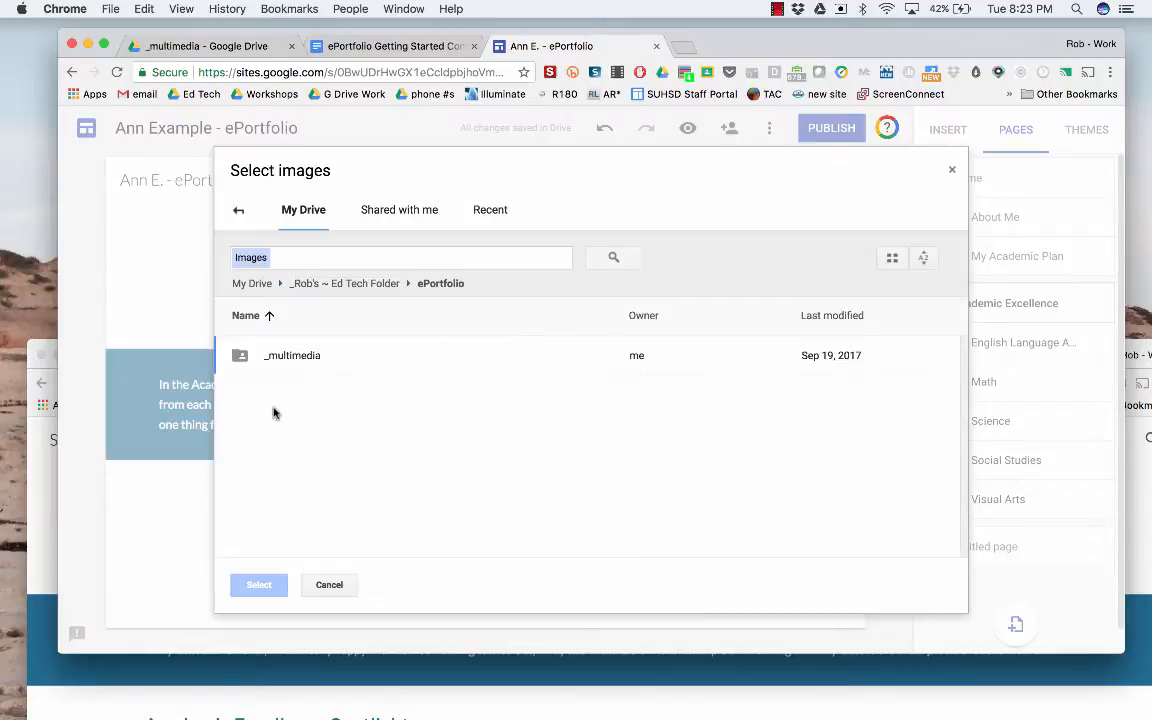
pyautogui.doubleClick(293, 357)
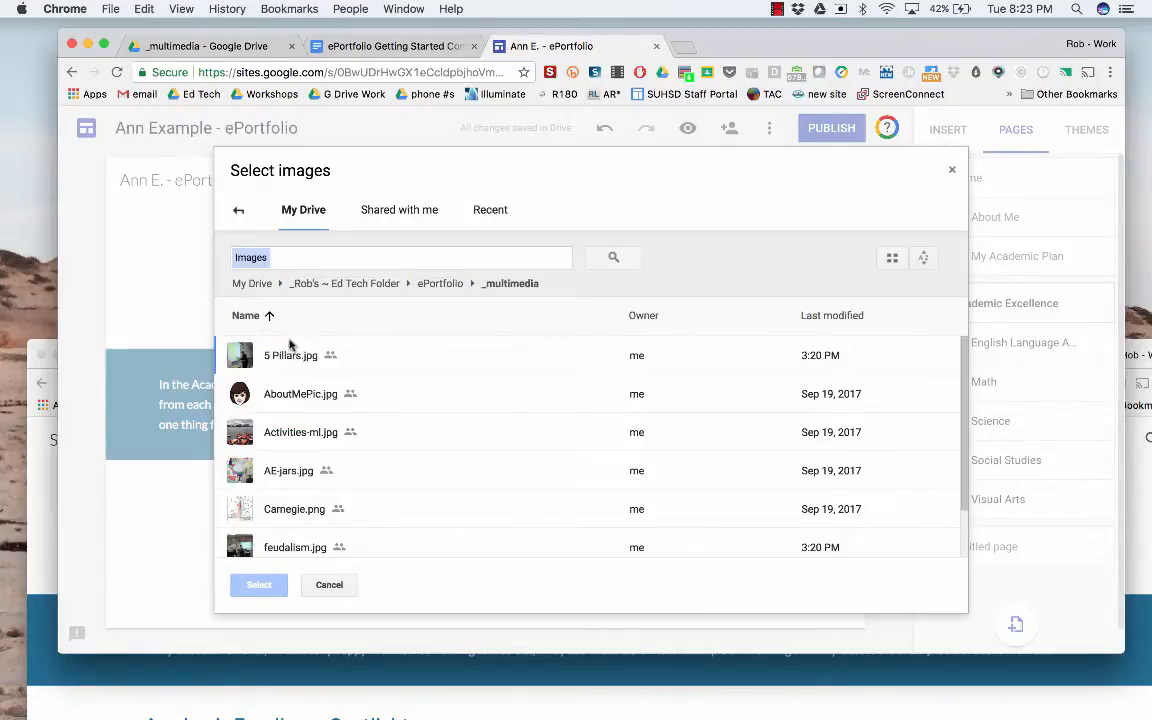
pyautogui.click(246, 470)
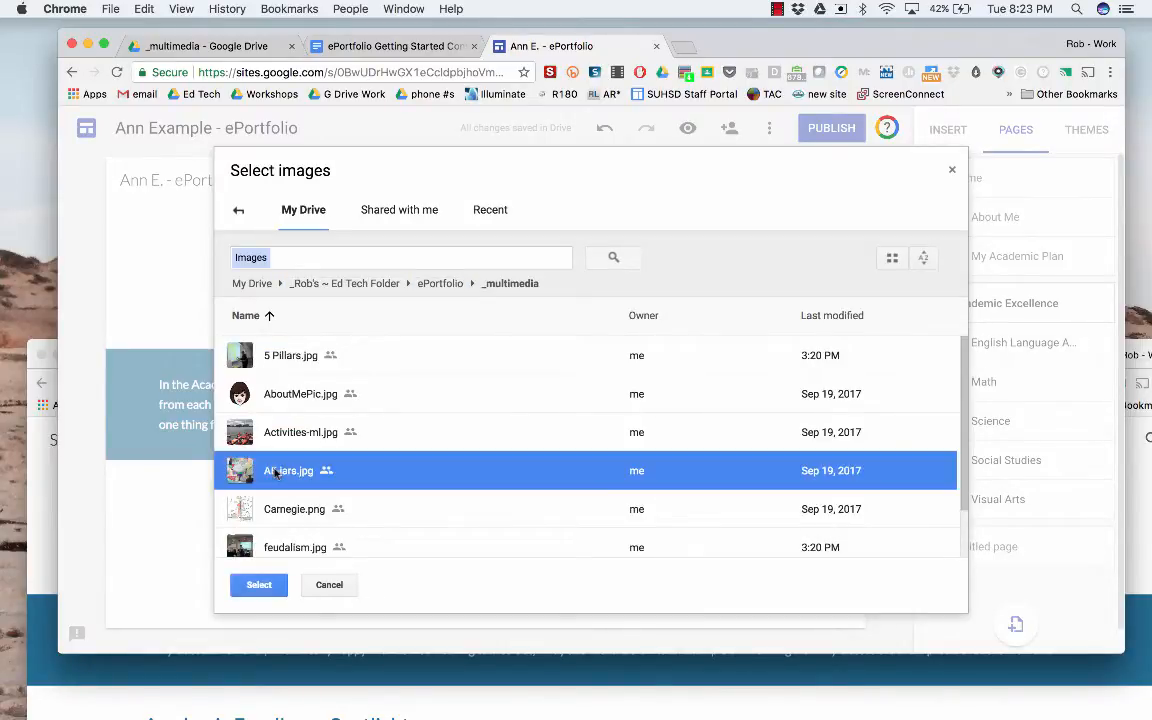
pyautogui.click(259, 585)
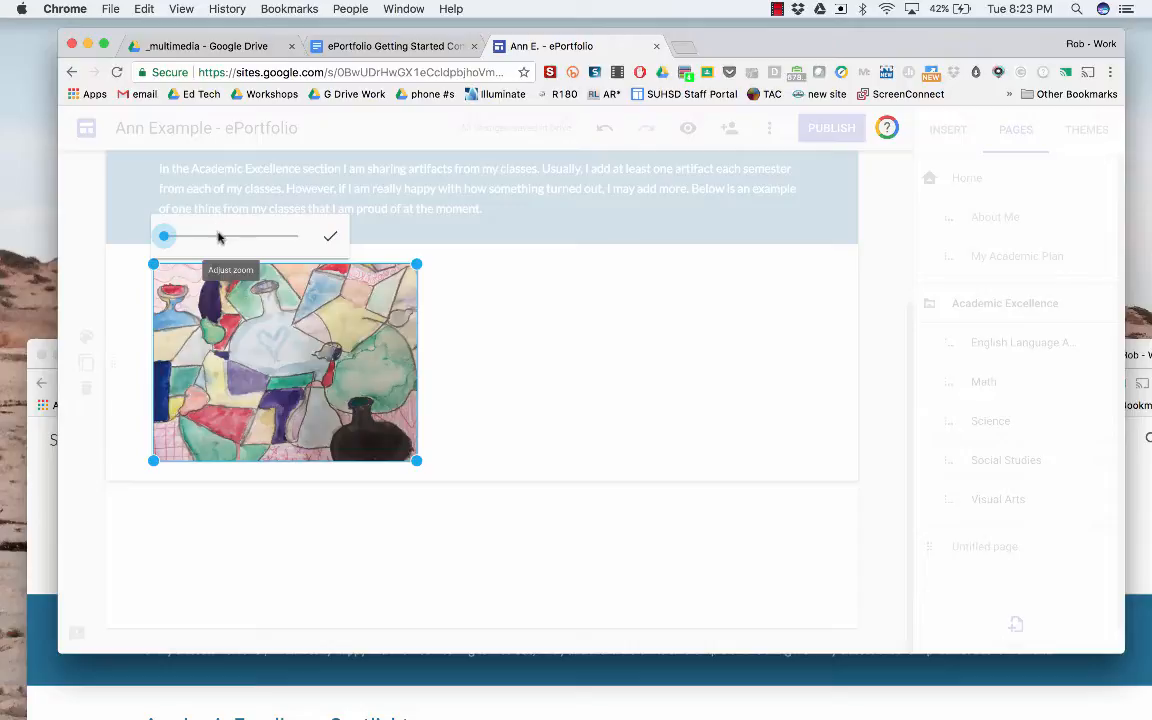
pyautogui.click(330, 236)
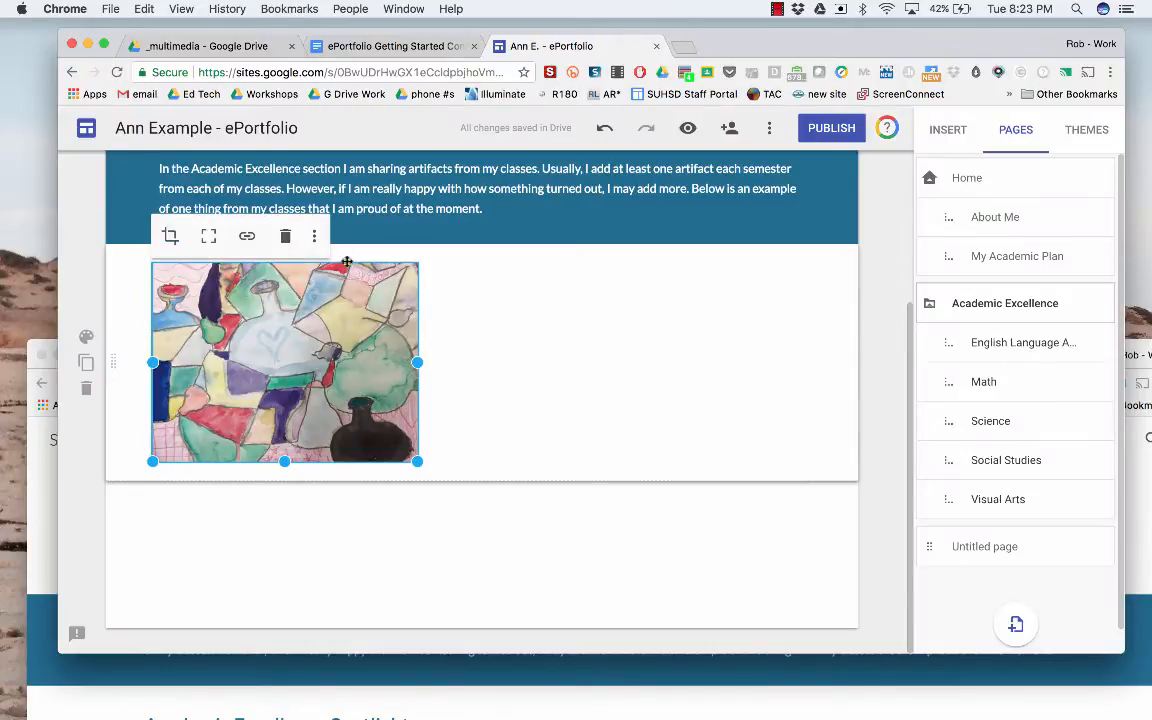
# Step: Add a text box beside the painting and fill it with the Bottles & Jars (3/14/17) title and reflection copied from the content document
pyautogui.doubleClick(486, 290)
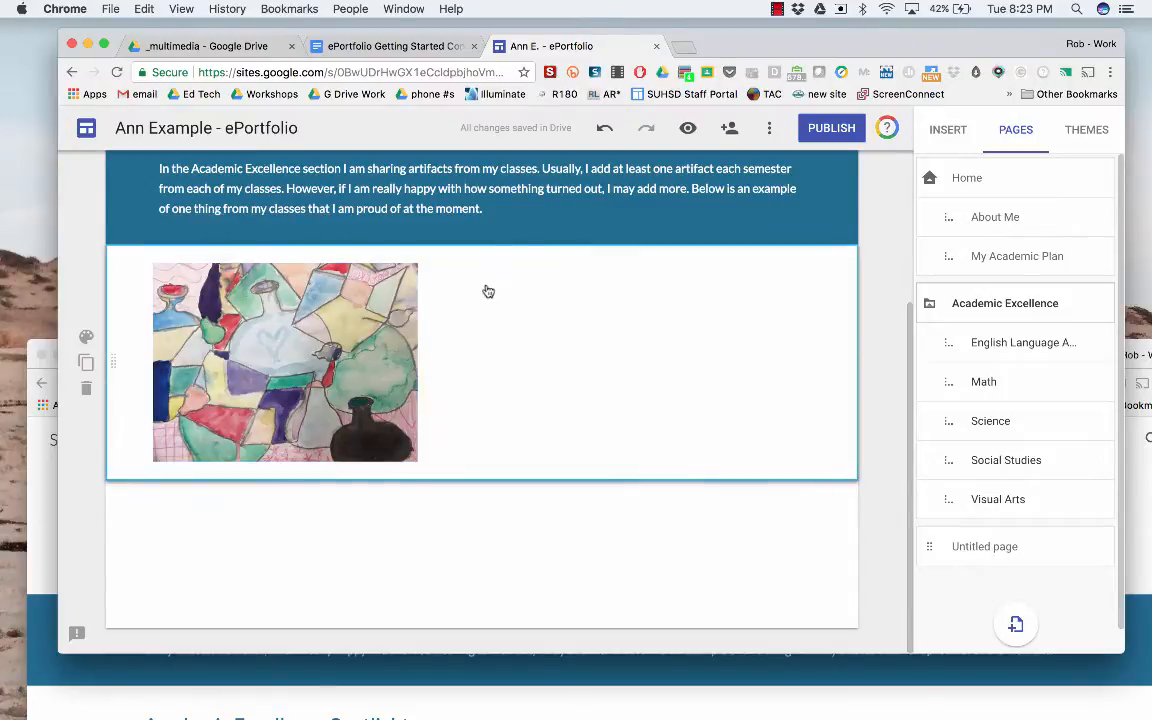
pyautogui.click(486, 286)
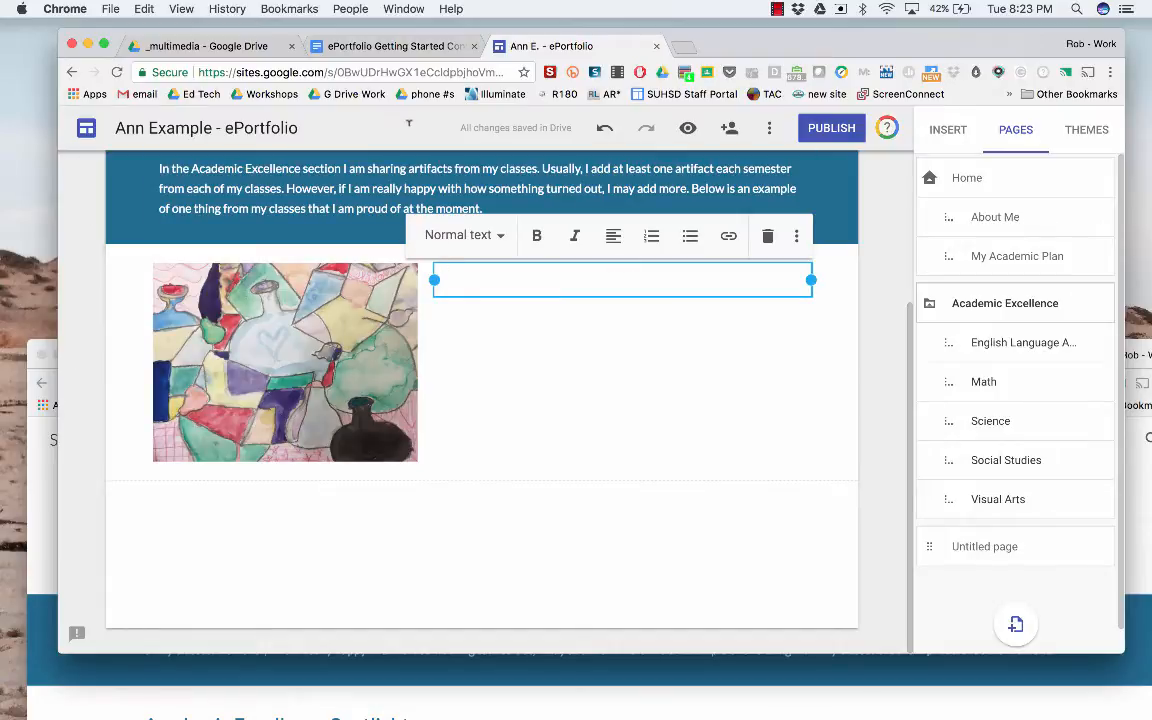
pyautogui.click(347, 47)
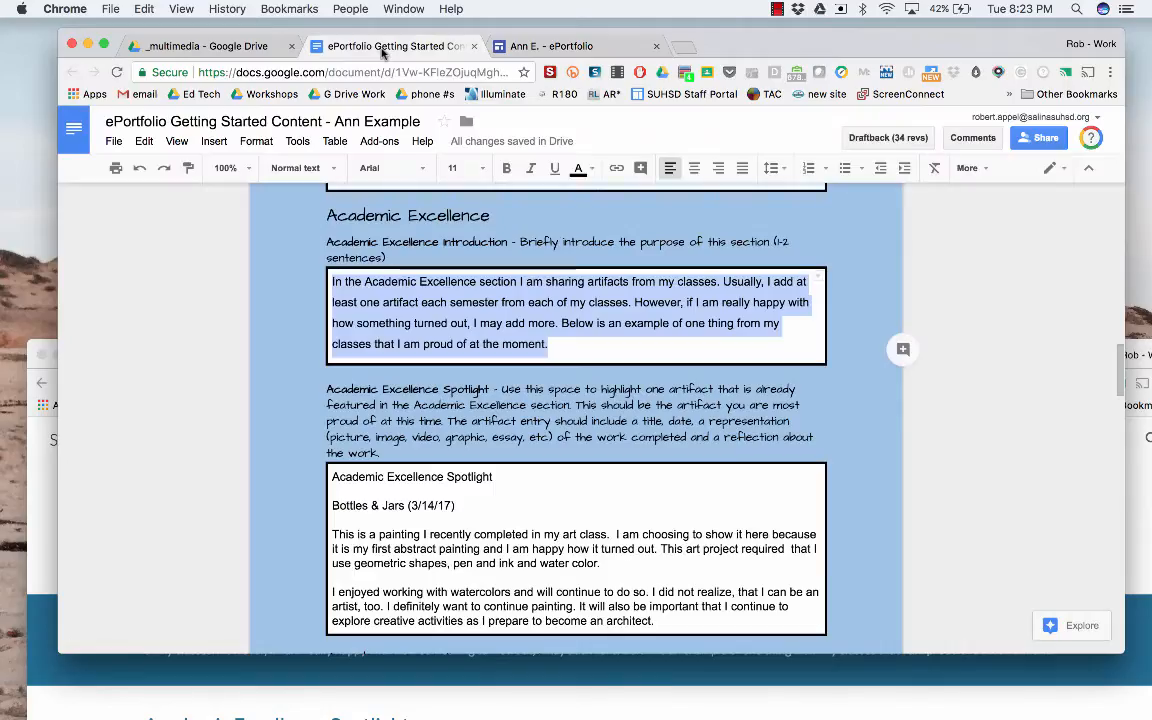
pyautogui.scroll(-3, 357, 400)
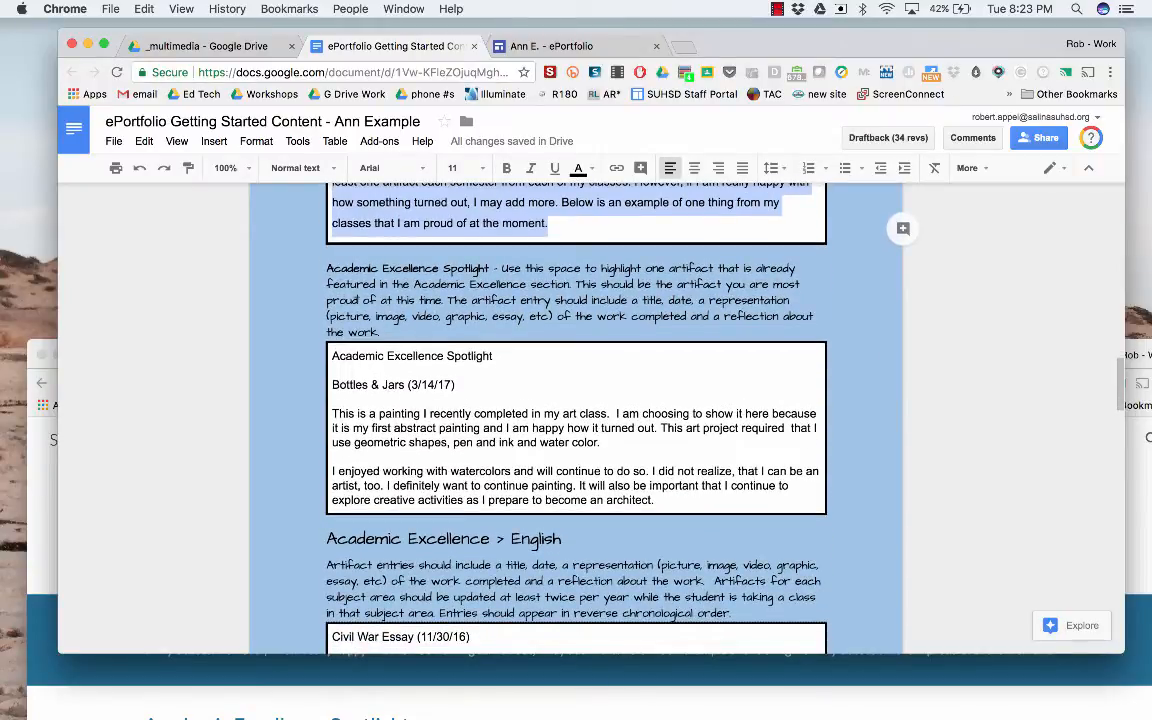
pyautogui.moveTo(654, 500); pyautogui.dragTo(322, 381)
pyautogui.press('super+c')
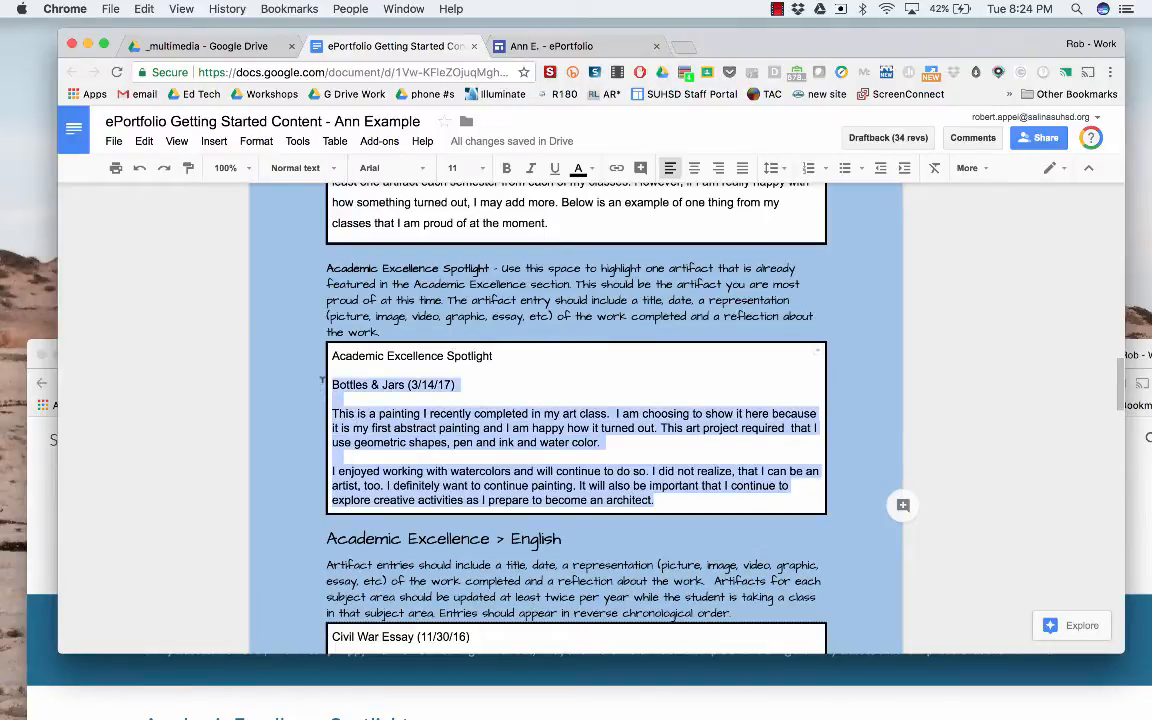
pyautogui.click(540, 46)
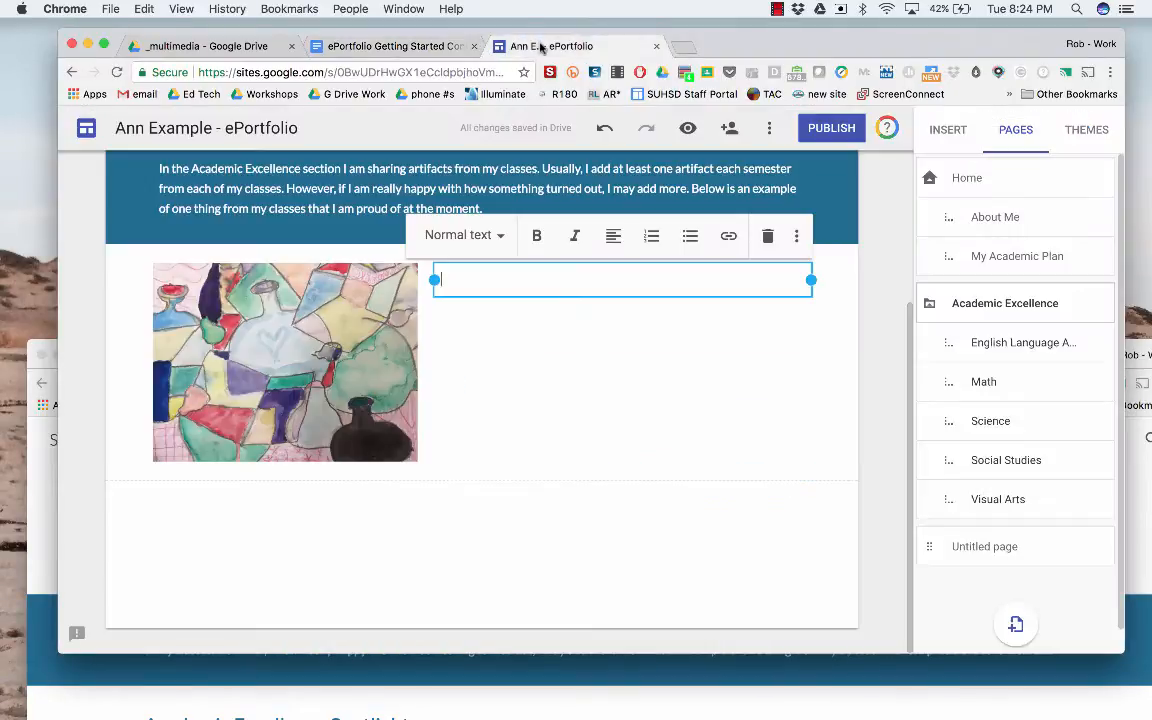
pyautogui.press('super+v')
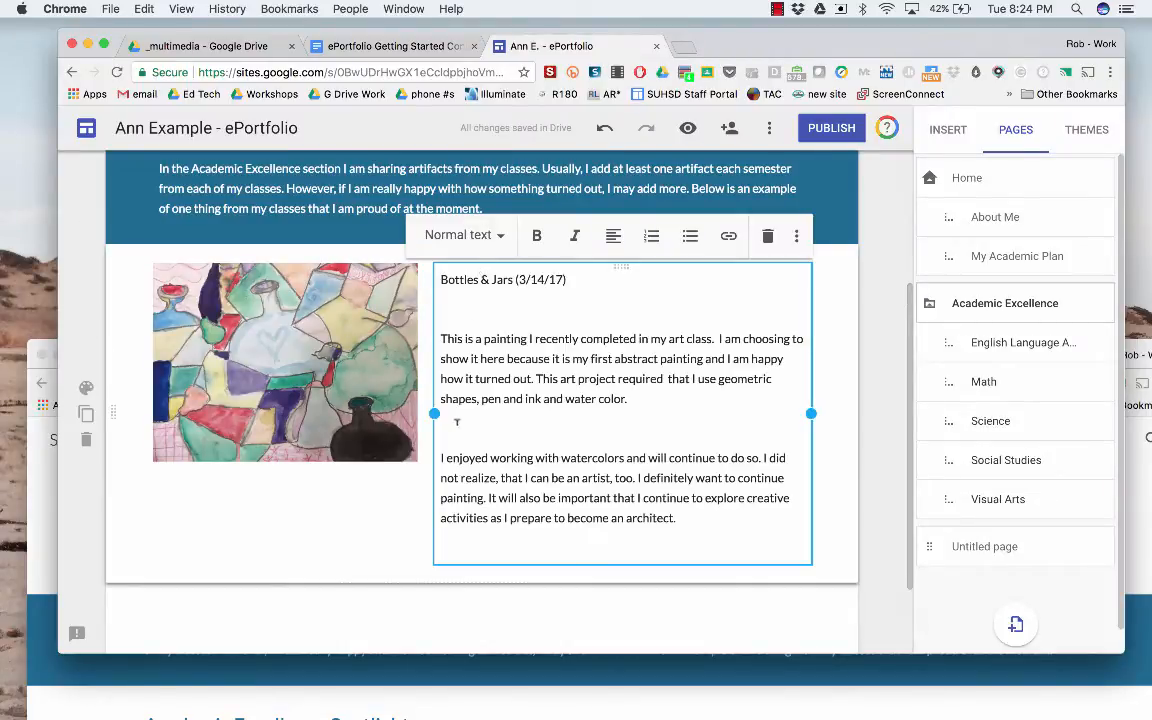
# Step: Remove the blank lines between the title and paragraphs and at the end of the Bottles & Jars text
pyautogui.press('BackSpace')
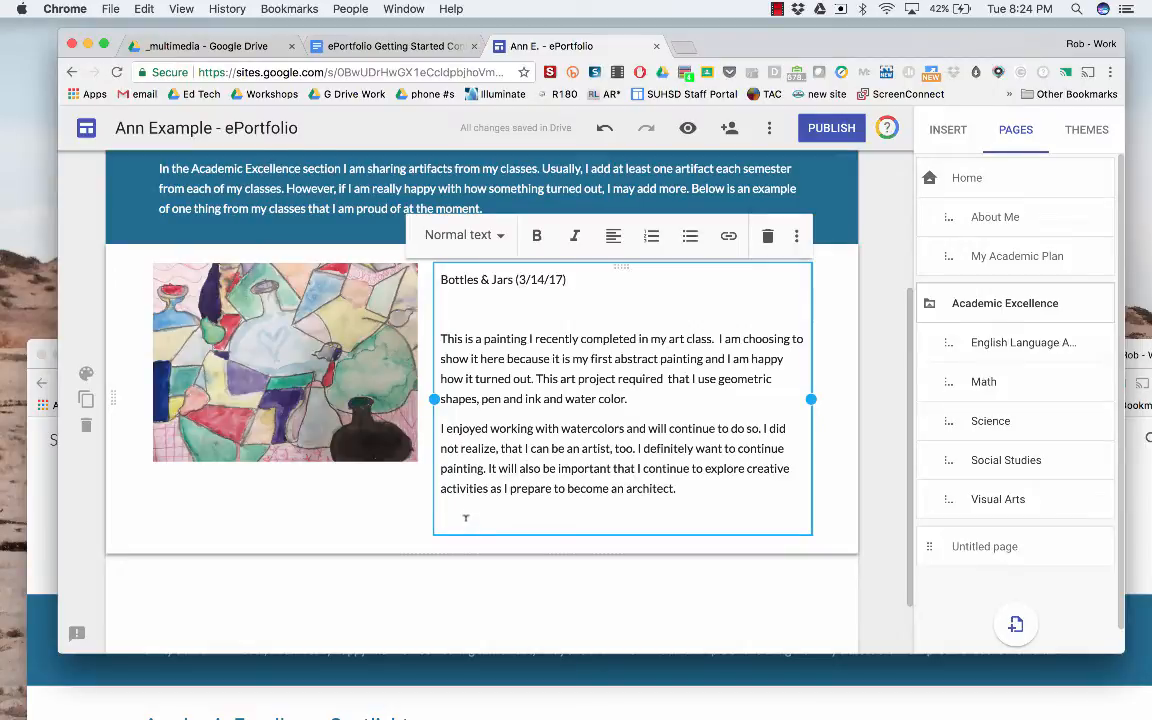
pyautogui.press('BackSpace')
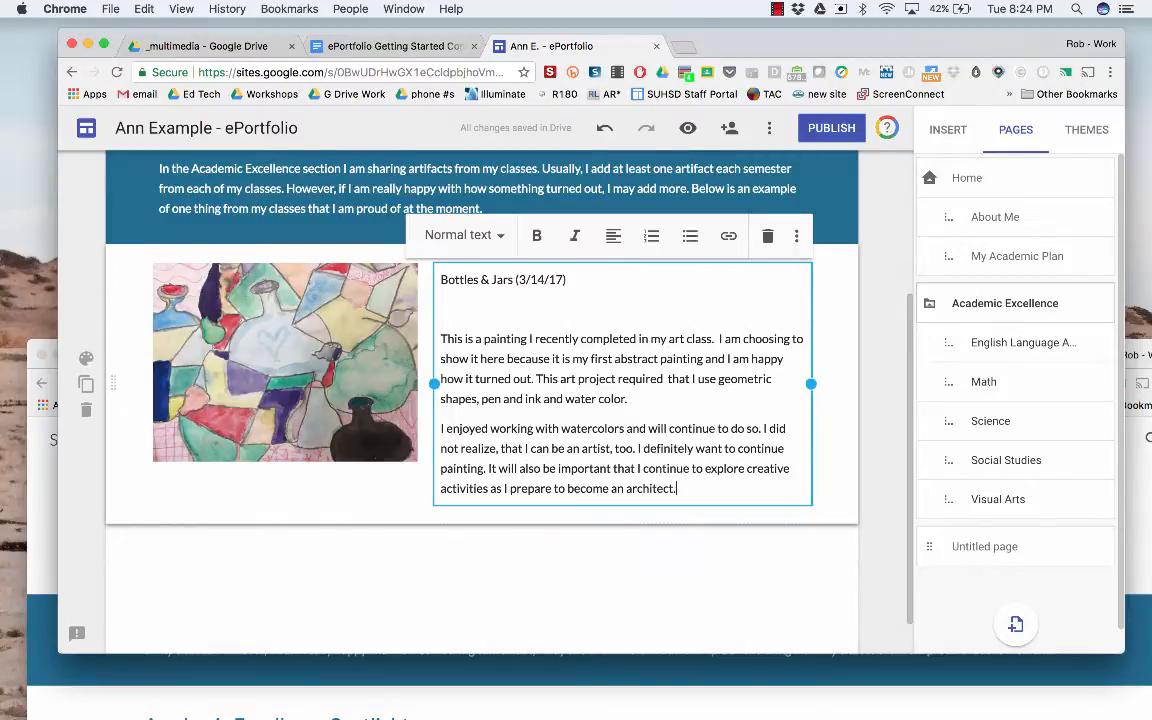
pyautogui.click(440, 307)
pyautogui.press('BackSpace')
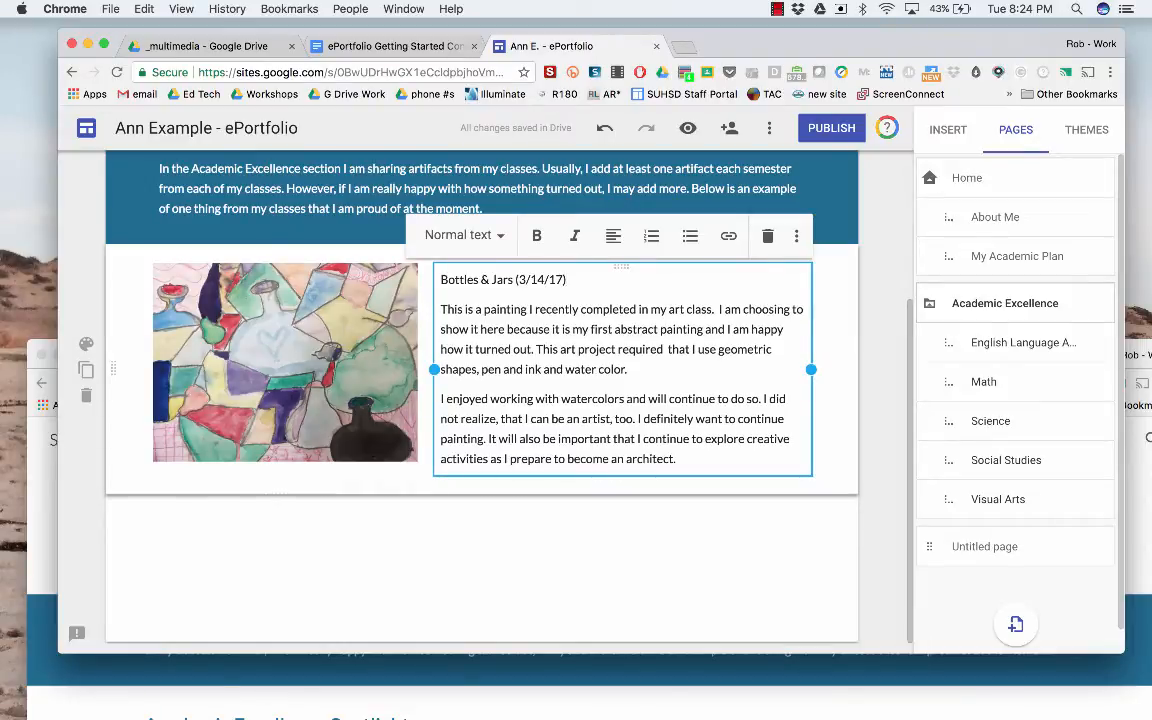
# Step: Make the words Bottles & Jars in the title beside the painting bold and italic, leaving out the date
pyautogui.moveTo(567, 280); pyautogui.dragTo(440, 280)
pyautogui.click(511, 280)
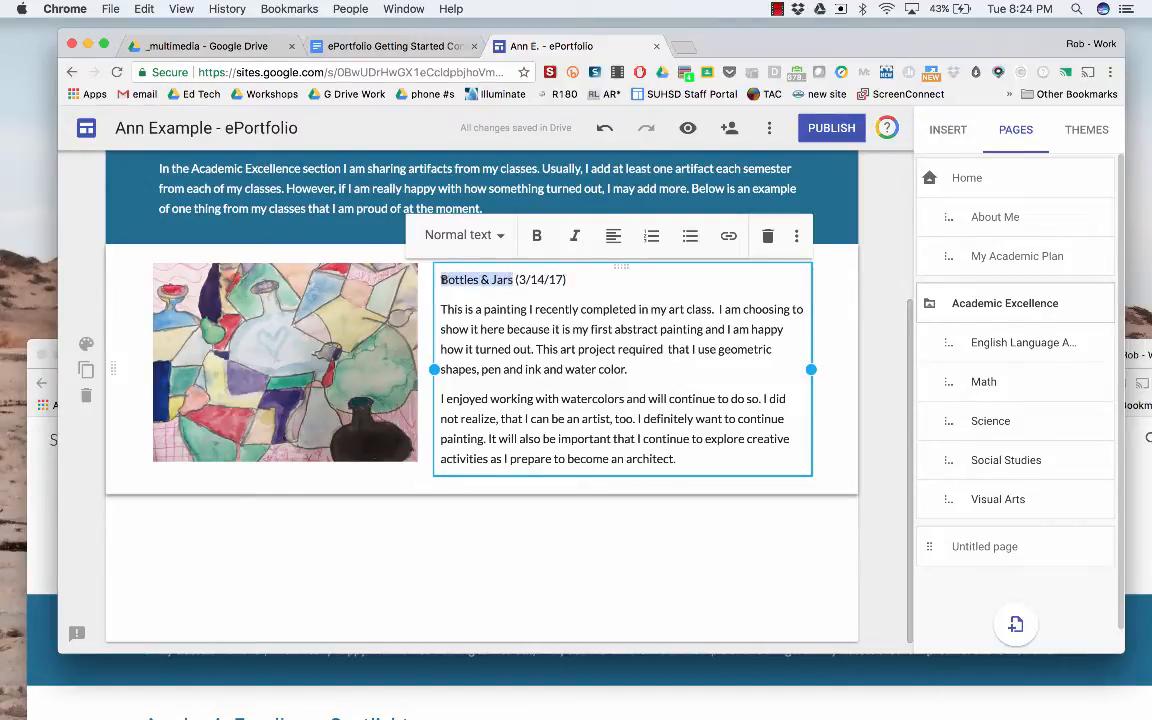
pyautogui.click(536, 236)
pyautogui.click(575, 237)
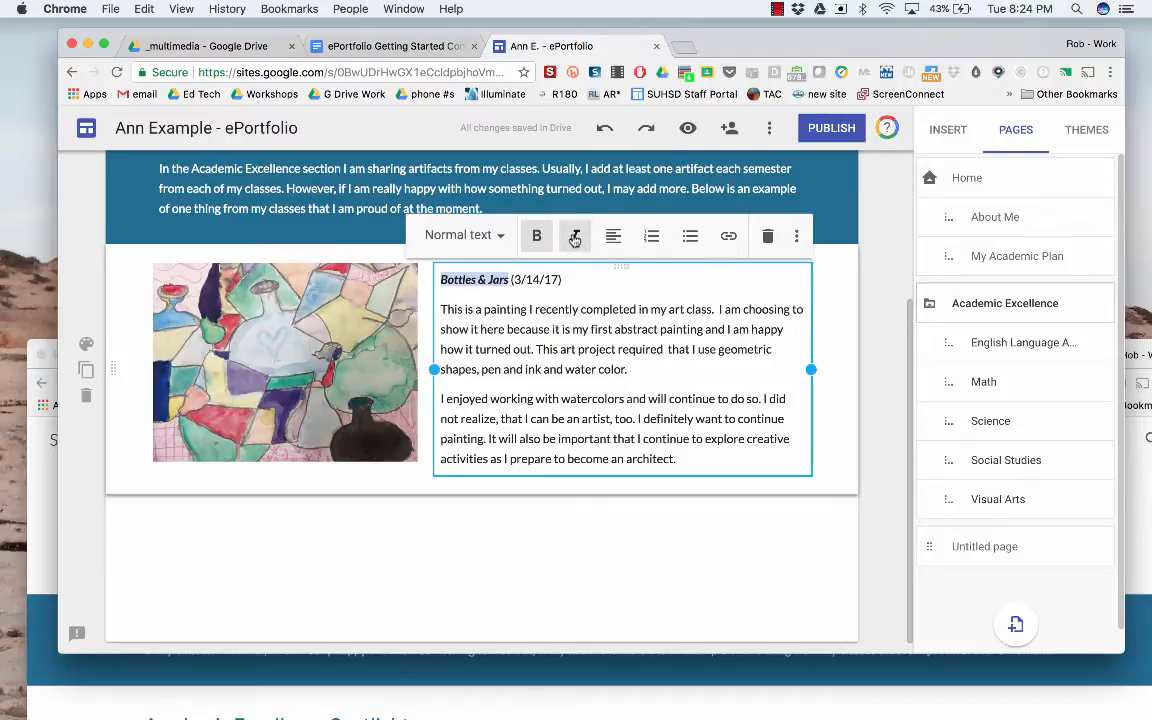
# Step: Look over the Academic Excellence page from its header and introduction to the painting and its reflection
pyautogui.scroll(3, 575, 238)
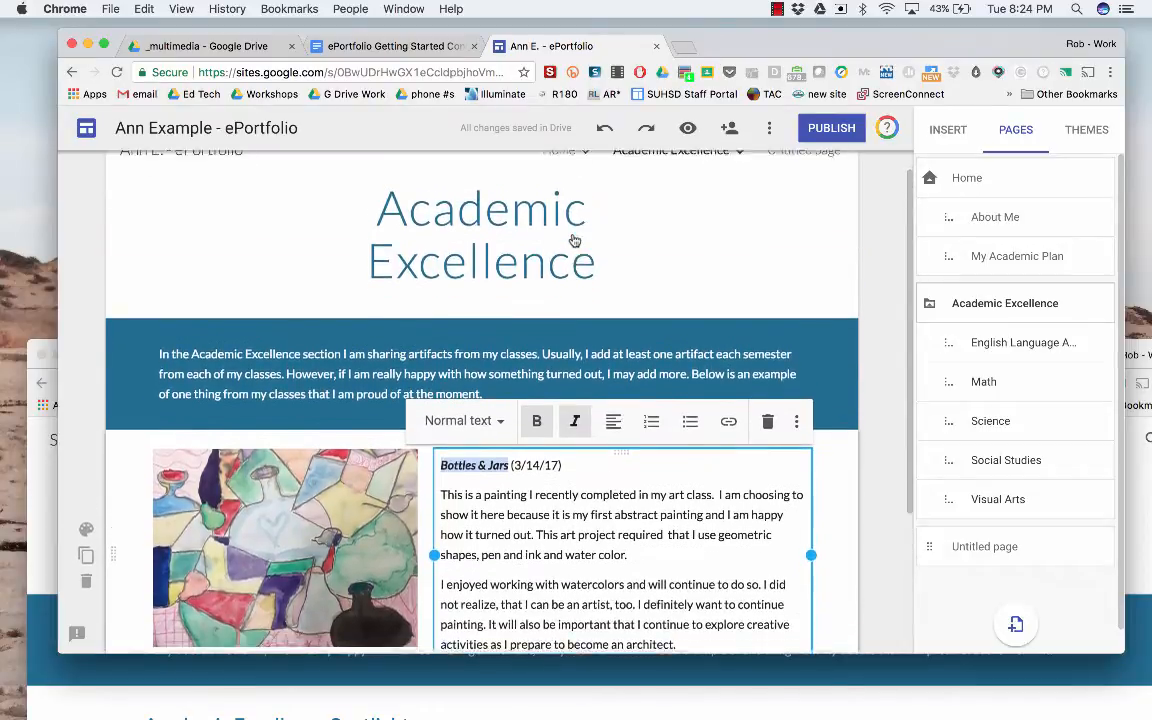
pyautogui.scroll(2, 575, 229)
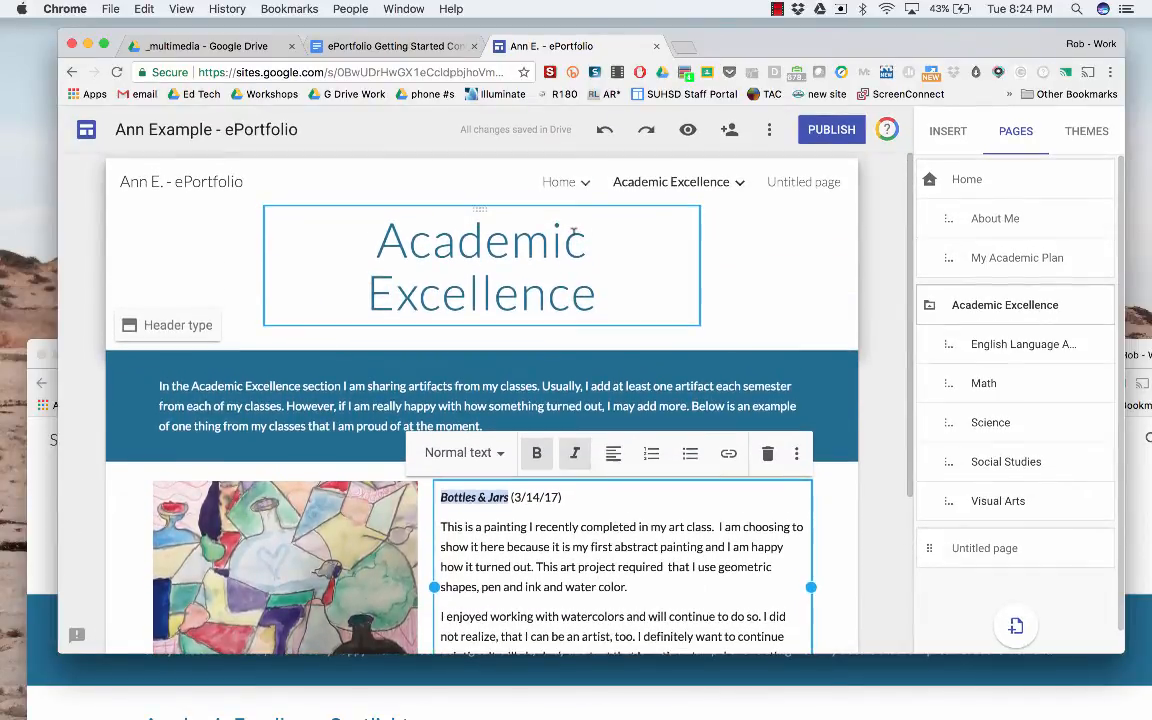
pyautogui.scroll(-1, 575, 232)
pyautogui.scroll(-1, 574, 231)
pyautogui.scroll(1, 574, 232)
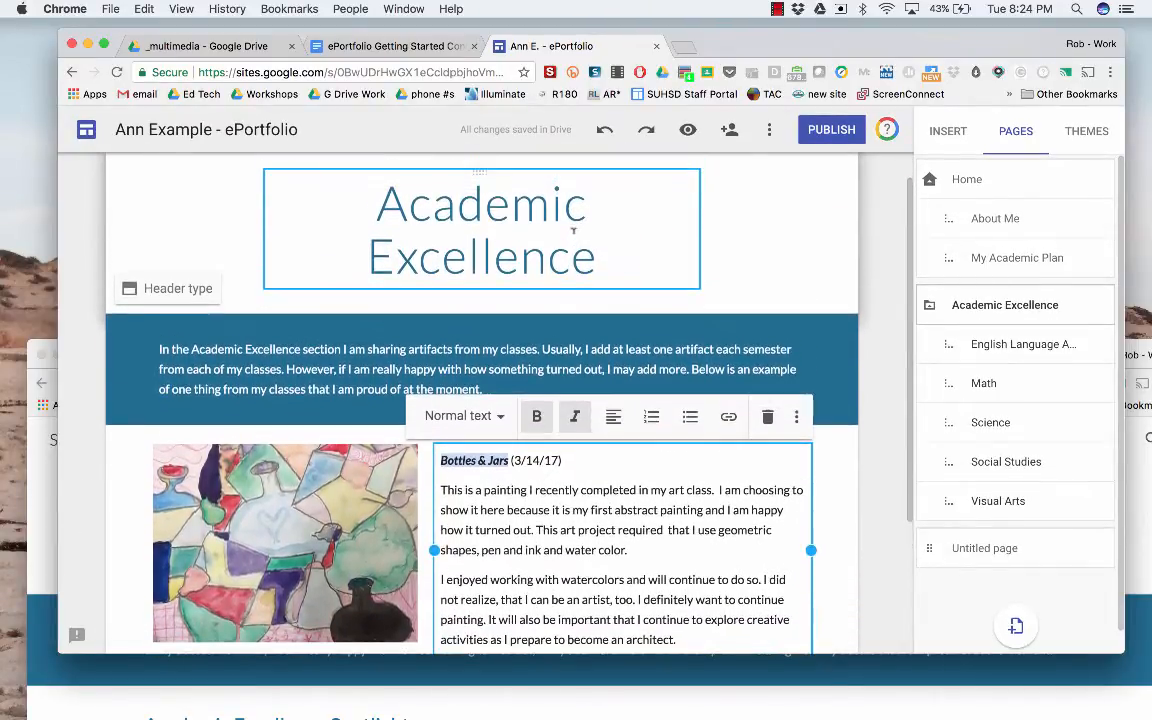
pyautogui.scroll(-2, 575, 233)
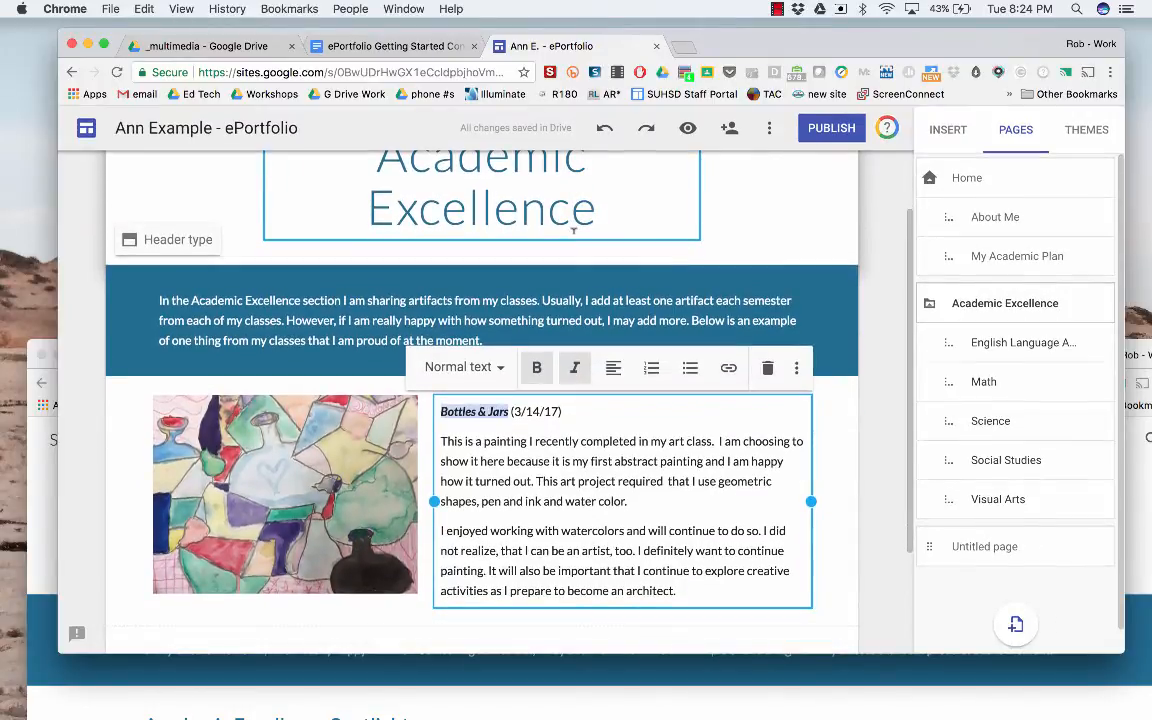
pyautogui.scroll(1, 574, 231)
pyautogui.scroll(-2, 574, 230)
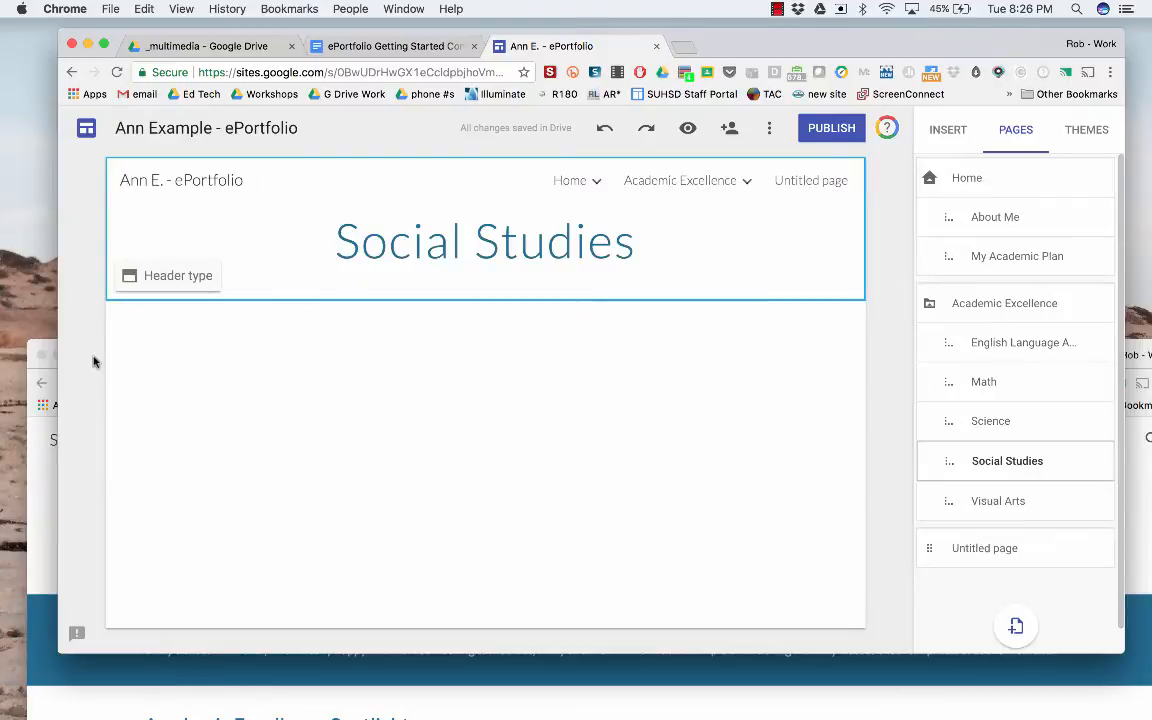
# Step: Add a text box below the Social Studies header and fill it with the Civil War Essay (11/30/16) entry copied from the content document, without source formatting
pyautogui.doubleClick(441, 352)
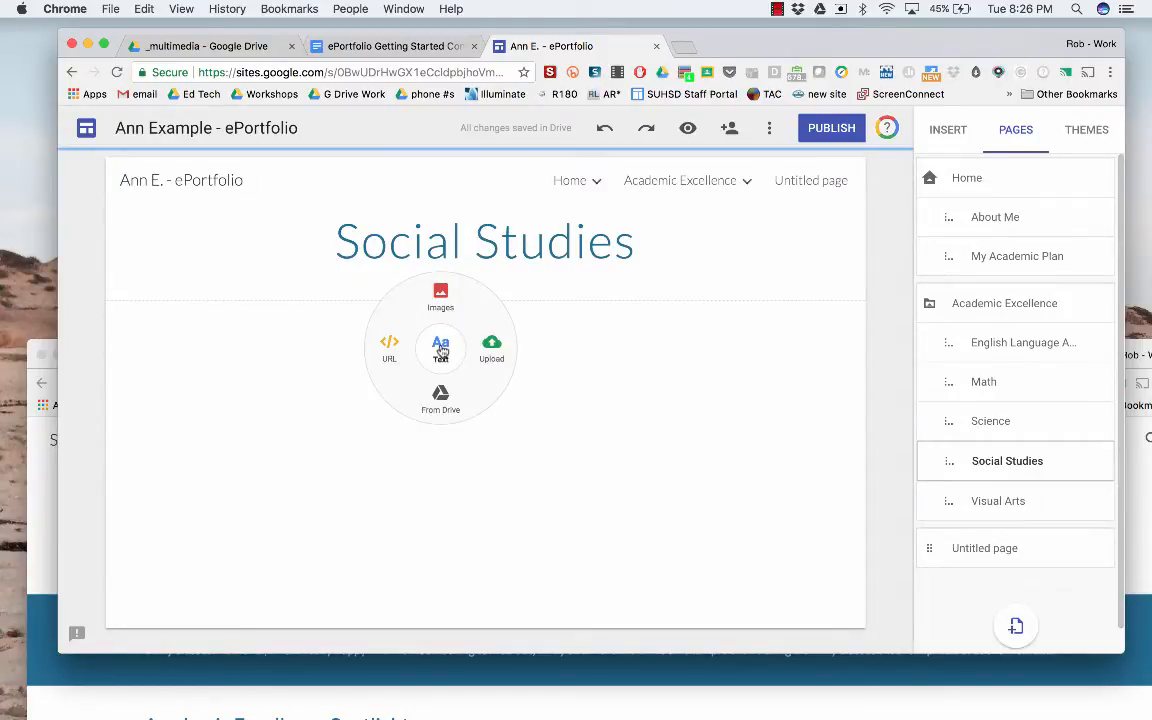
pyautogui.click(441, 350)
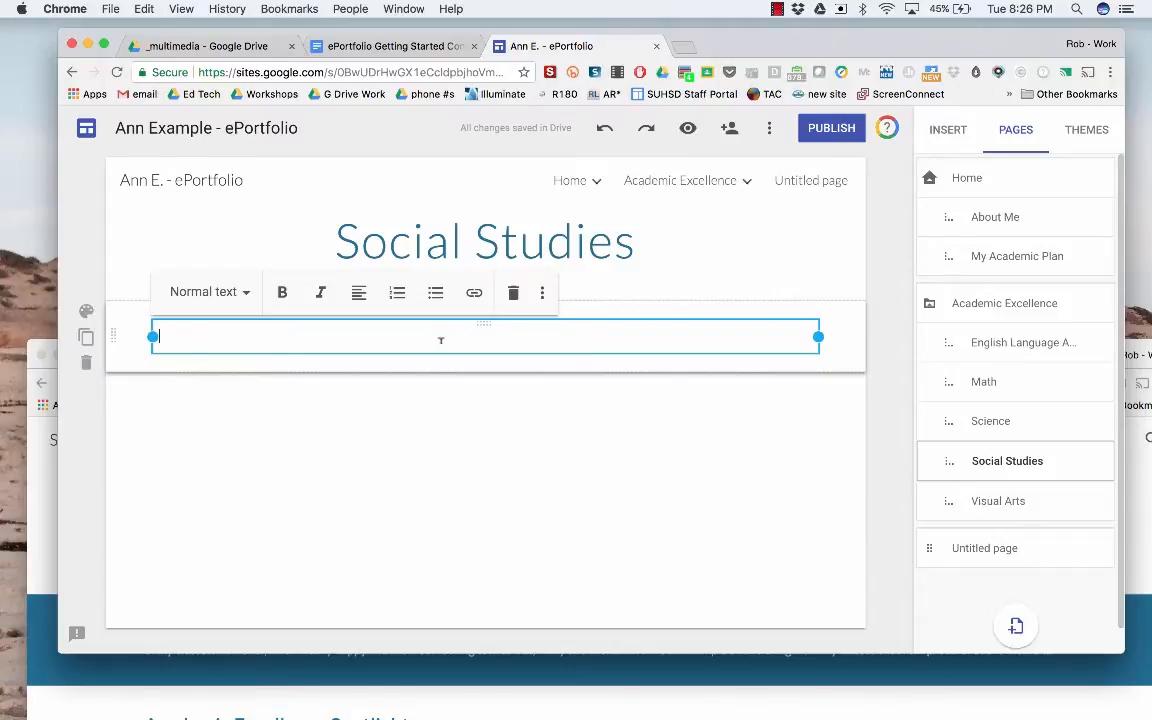
pyautogui.click(384, 47)
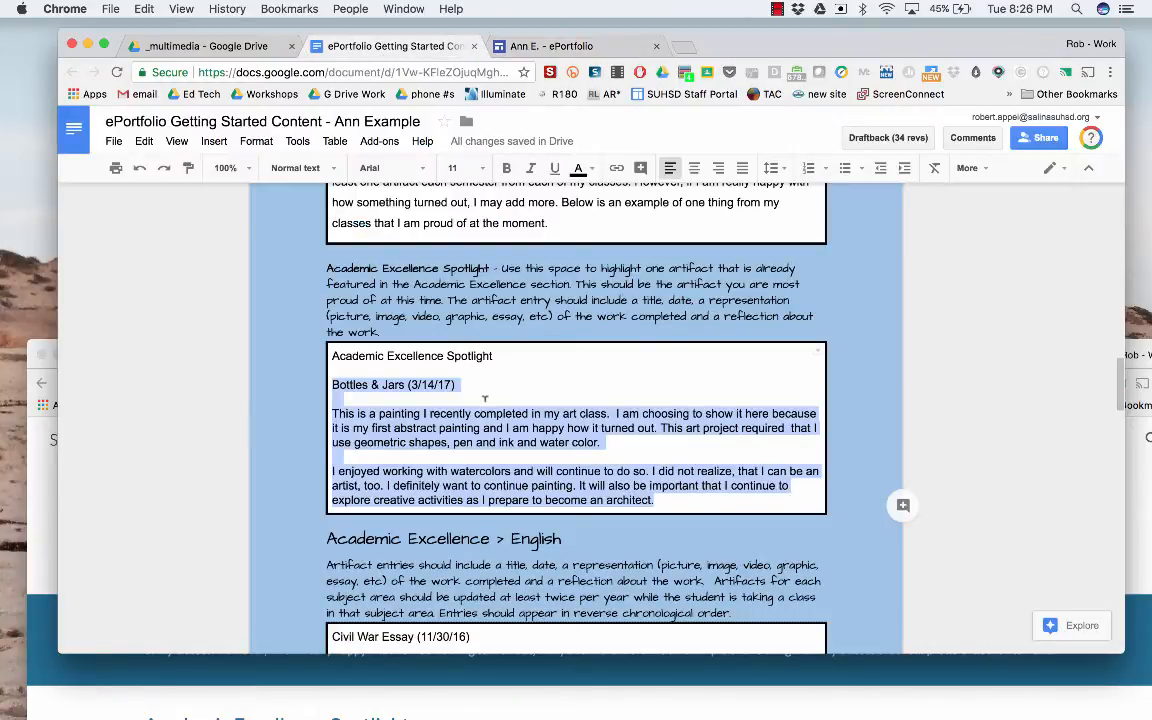
pyautogui.scroll(-3, 484, 399)
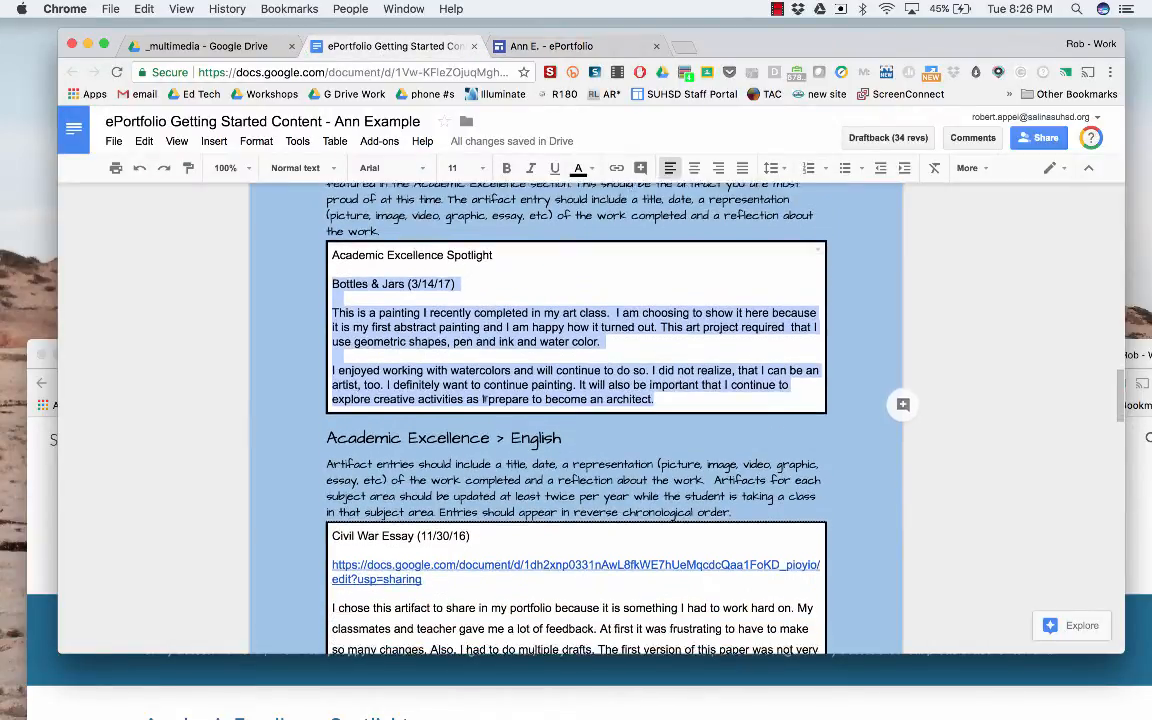
pyautogui.scroll(-8, 484, 399)
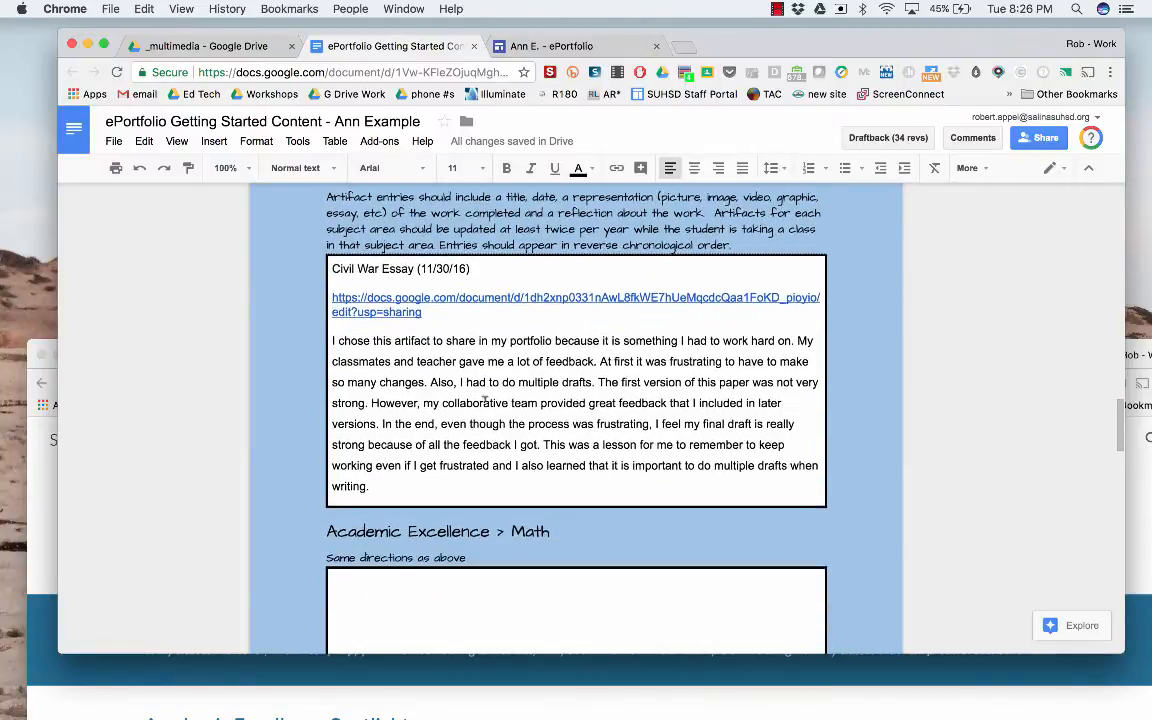
pyautogui.scroll(-13, 484, 399)
pyautogui.scroll(-1, 485, 397)
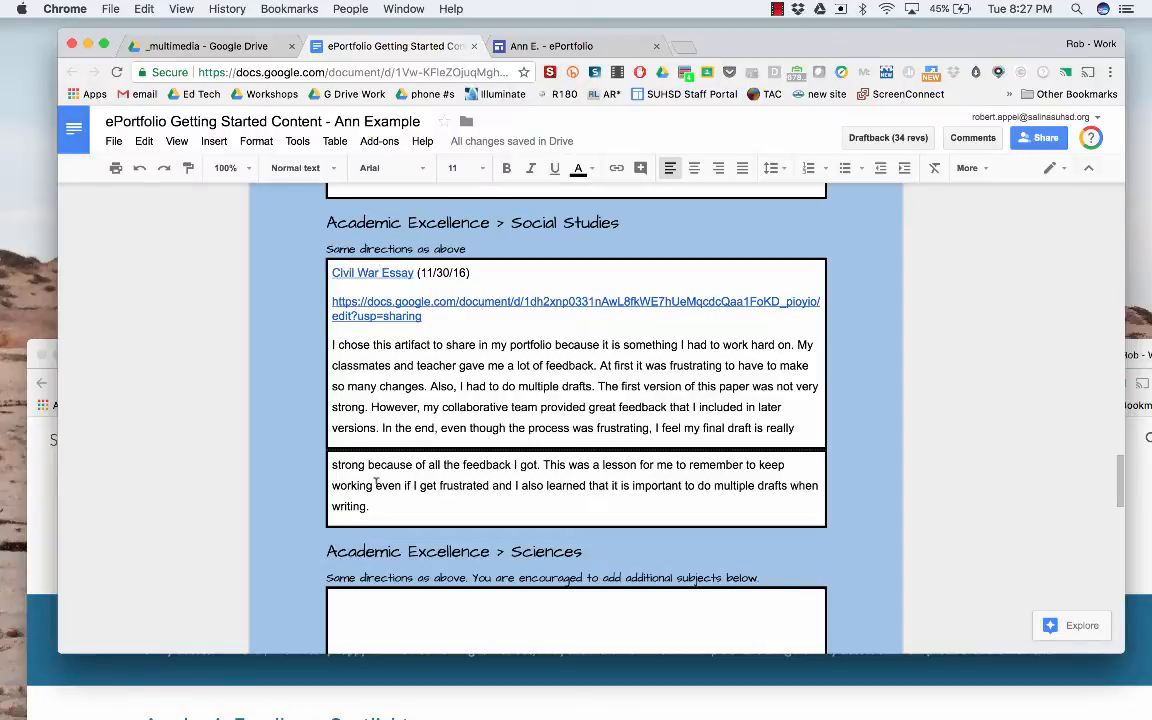
pyautogui.moveTo(372, 507); pyautogui.dragTo(330, 268)
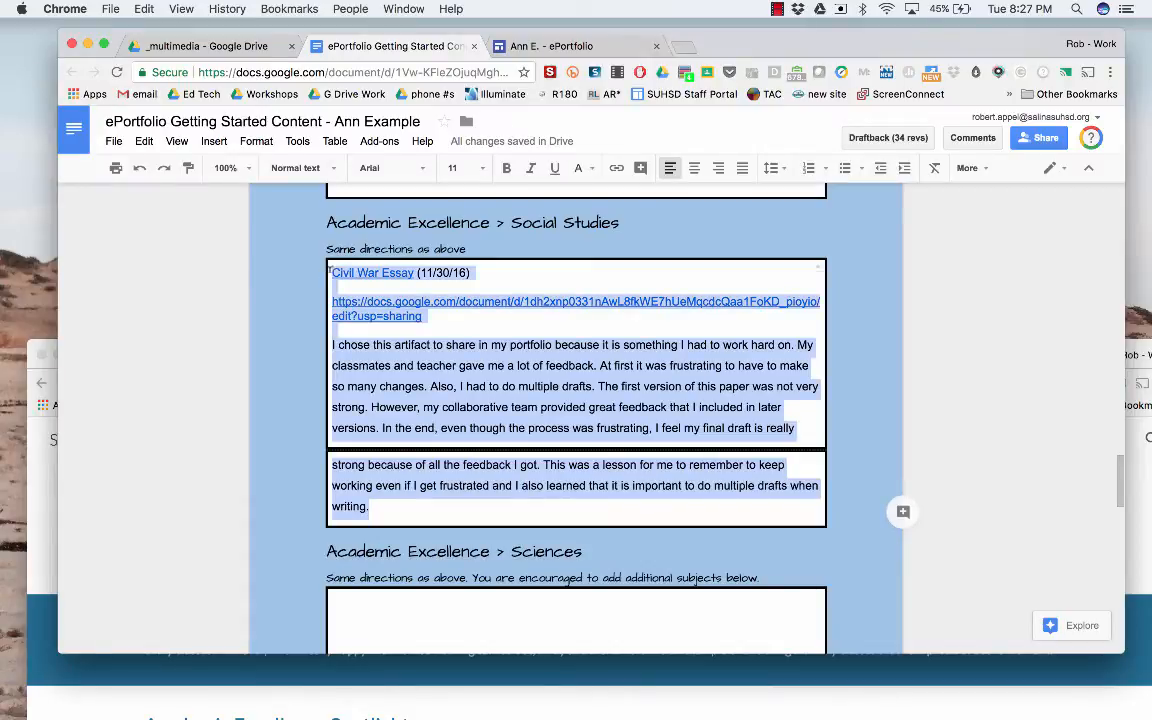
pyautogui.press('super+c')
pyautogui.click(518, 48)
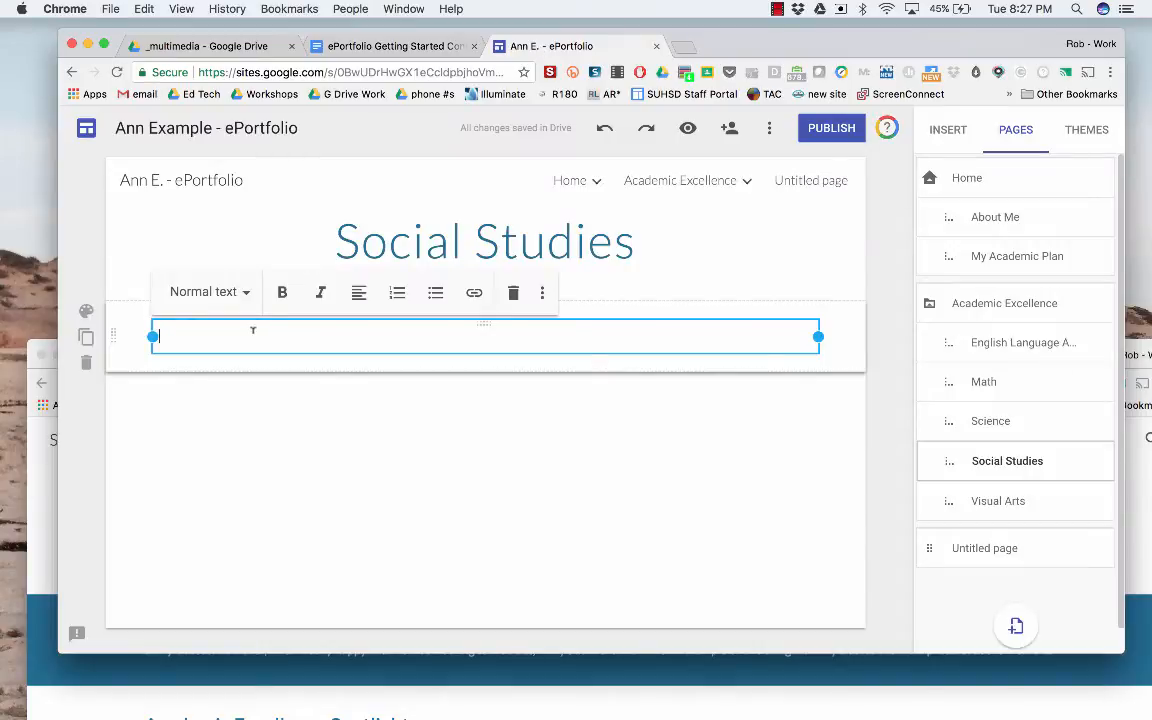
pyautogui.rightClick(242, 337)
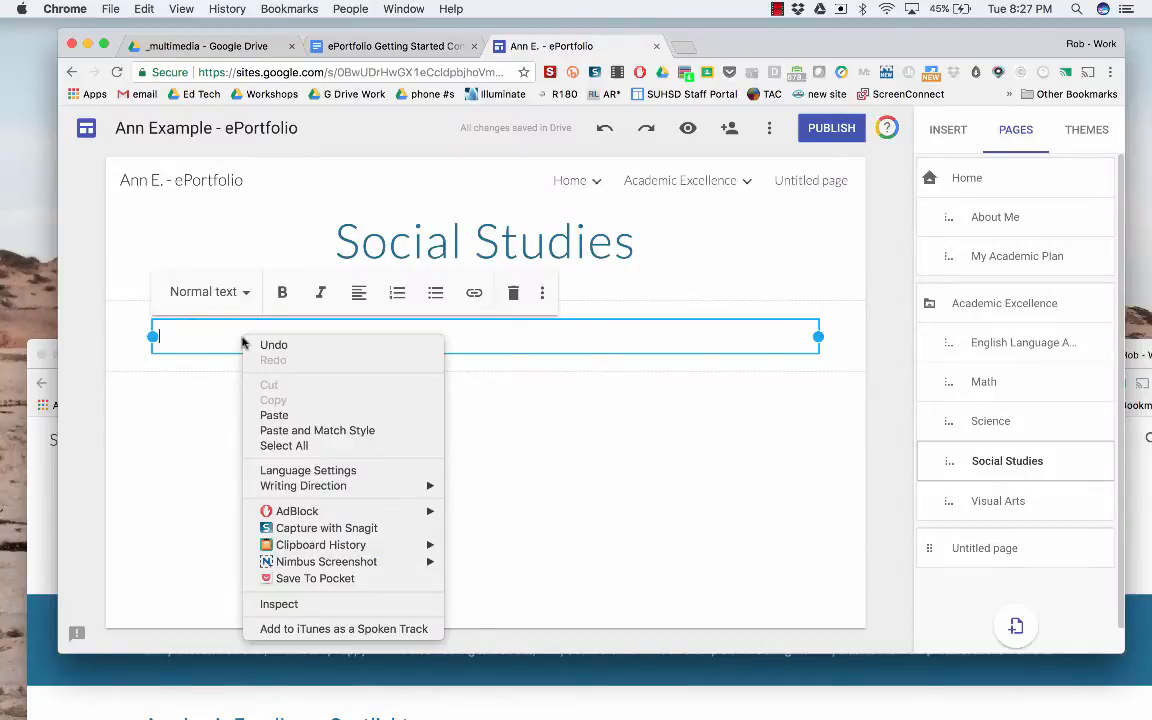
pyautogui.click(272, 432)
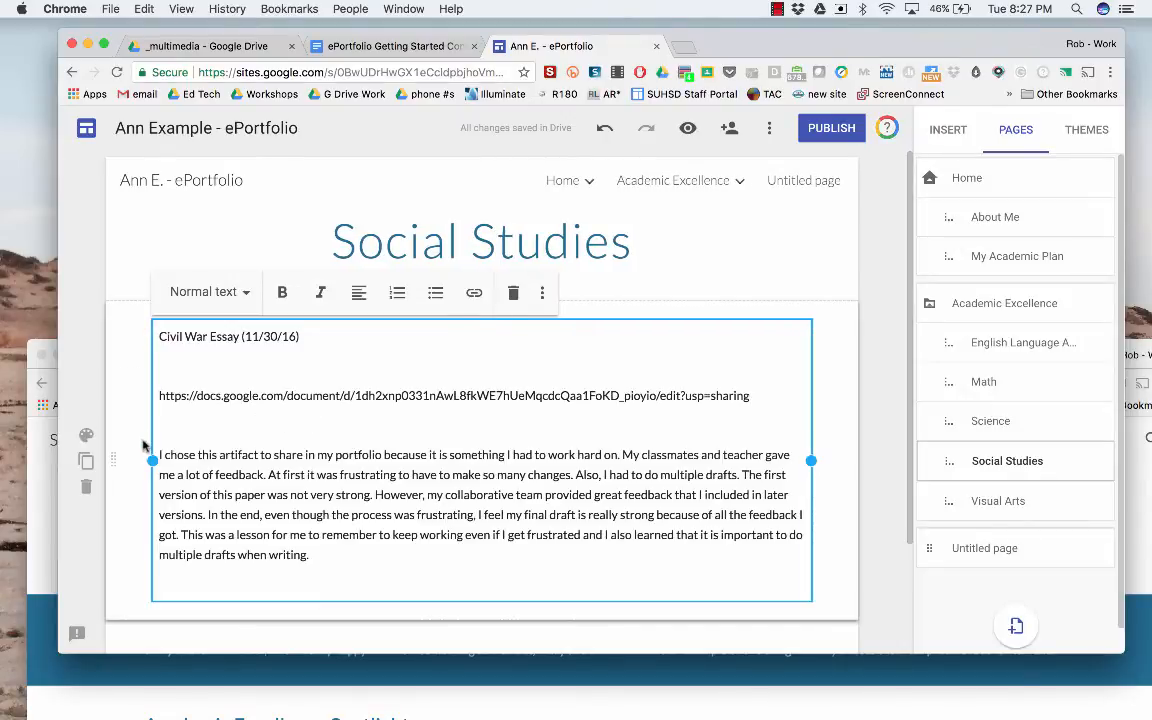
# Step: Remove the blank lines above and below the document URL in the Civil War Essay text
pyautogui.click(162, 432)
pyautogui.press('BackSpace')
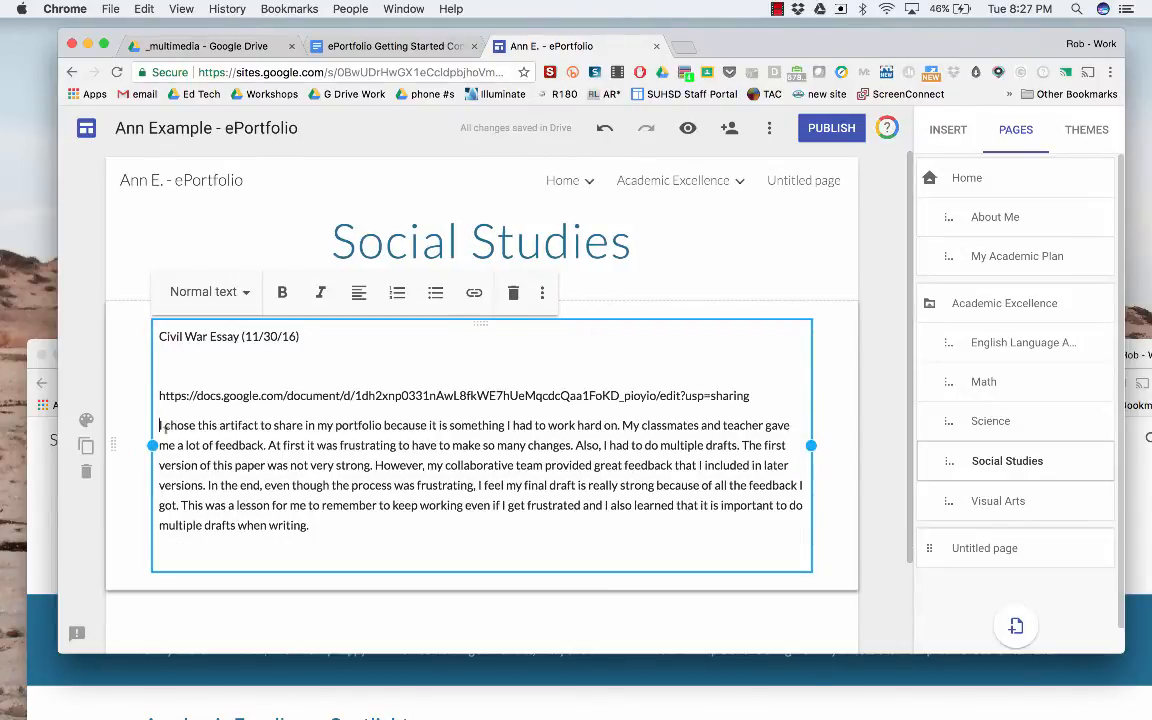
pyautogui.press('BackSpace')
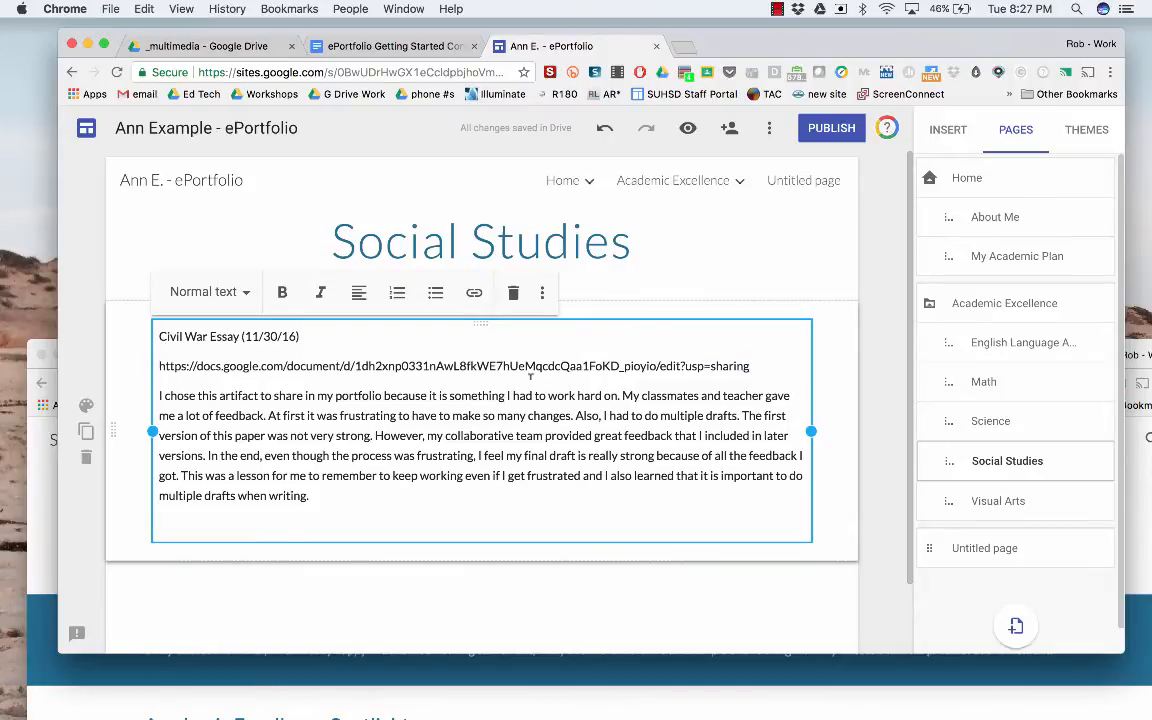
# Step: Cut the document URL from its line and apply it as a hyperlink on the title words Civil War Essay
pyautogui.moveTo(751, 366); pyautogui.dragTo(159, 365)
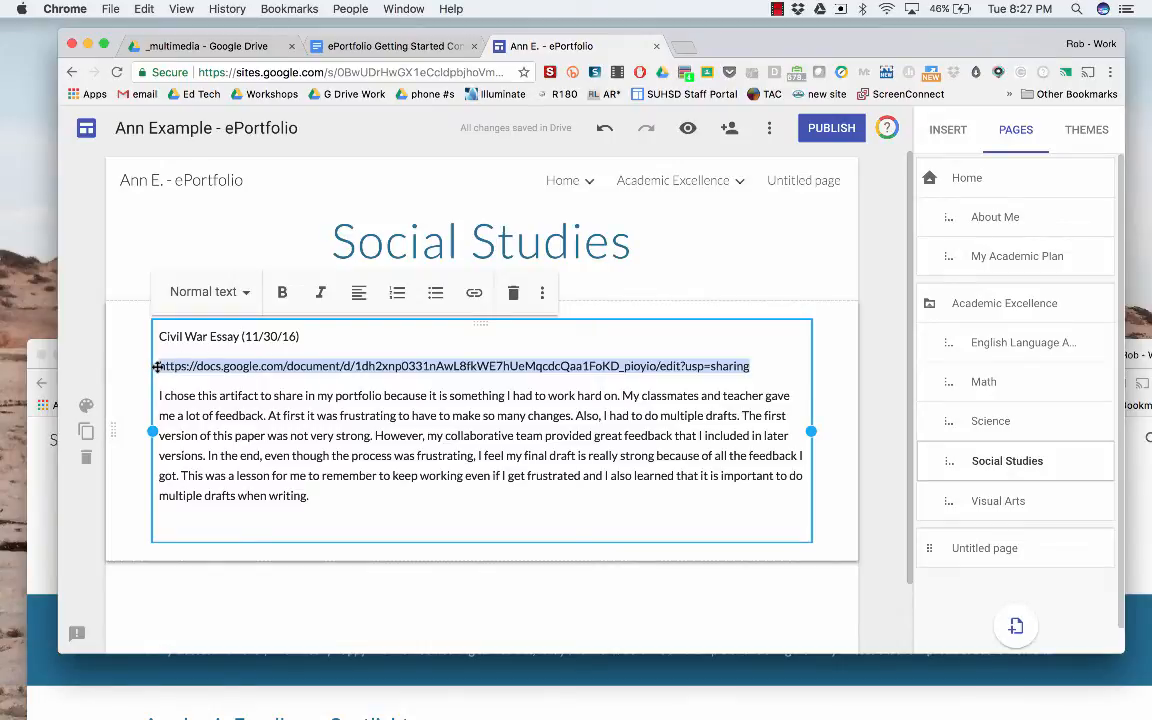
pyautogui.press('BackSpace')
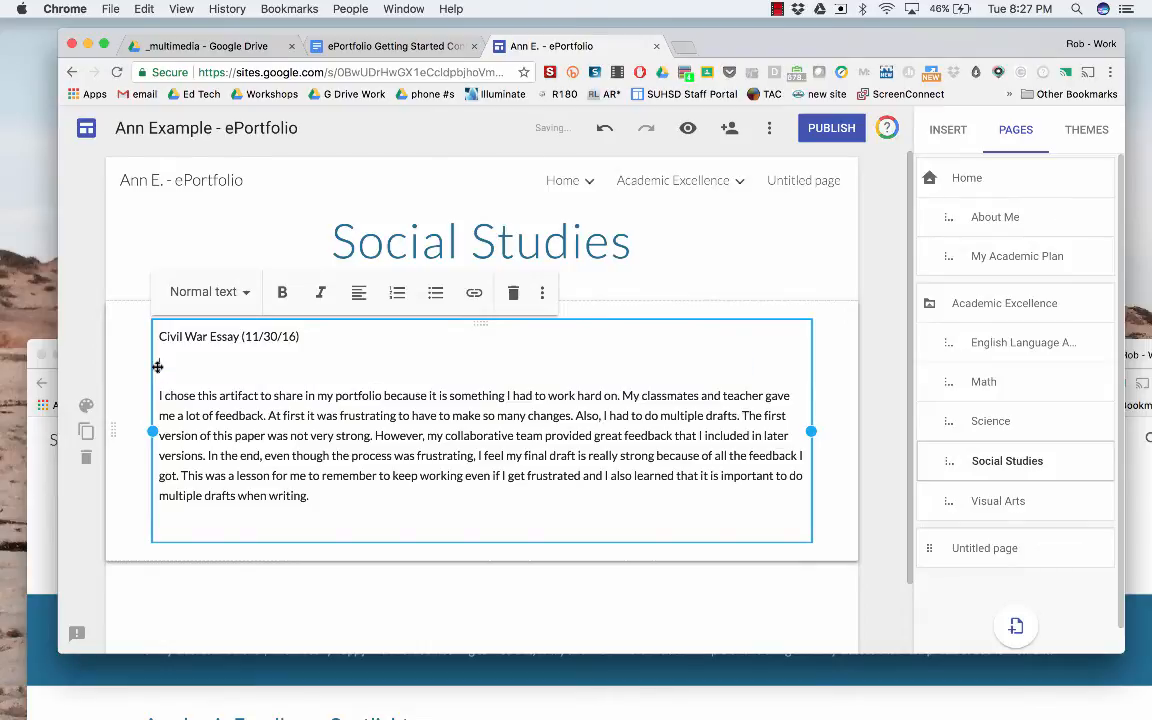
pyautogui.moveTo(240, 336); pyautogui.dragTo(157, 336)
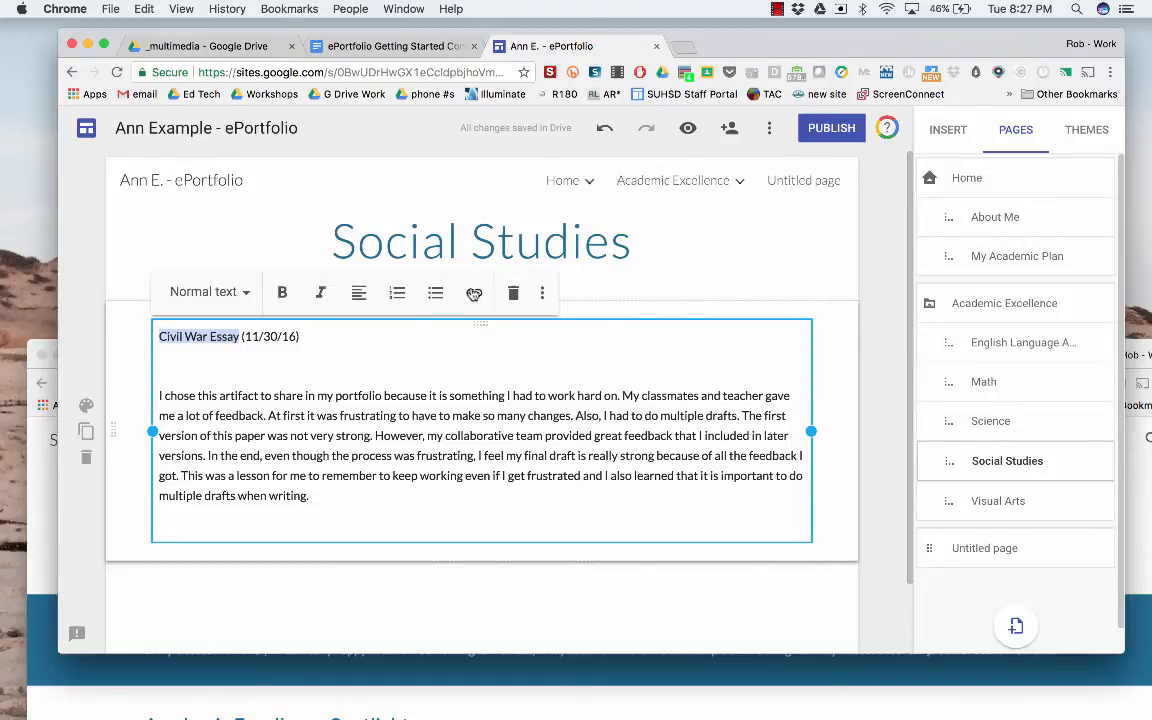
pyautogui.click(474, 293)
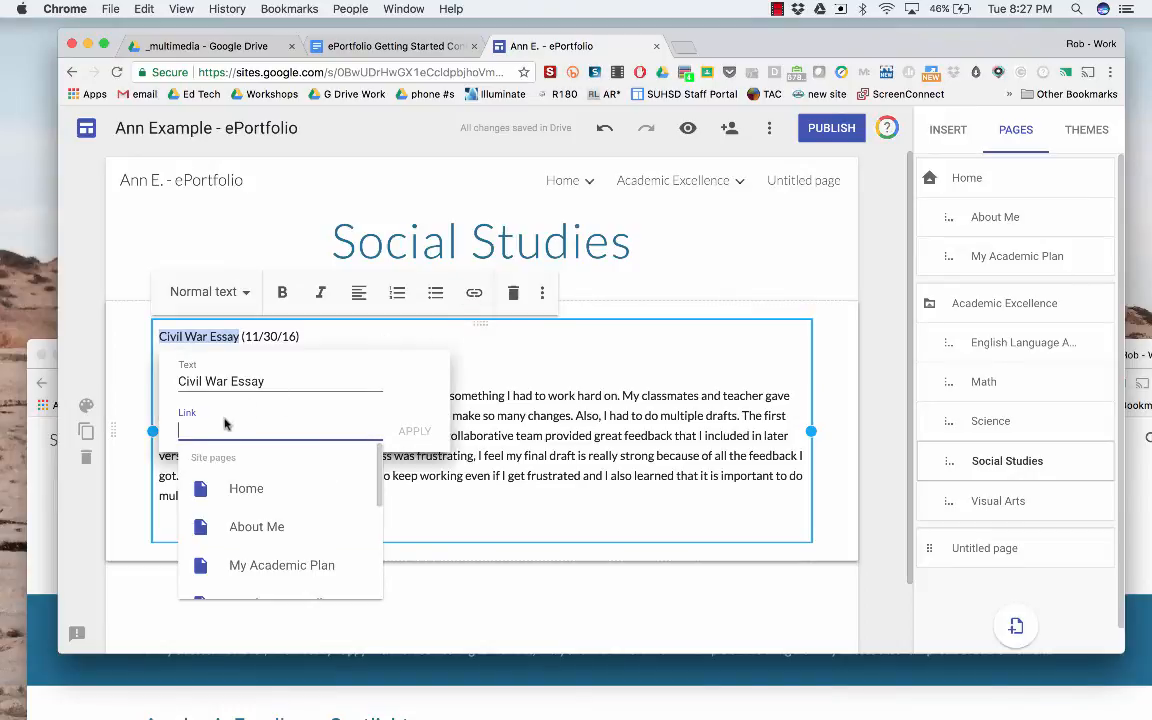
pyautogui.press('super+v')
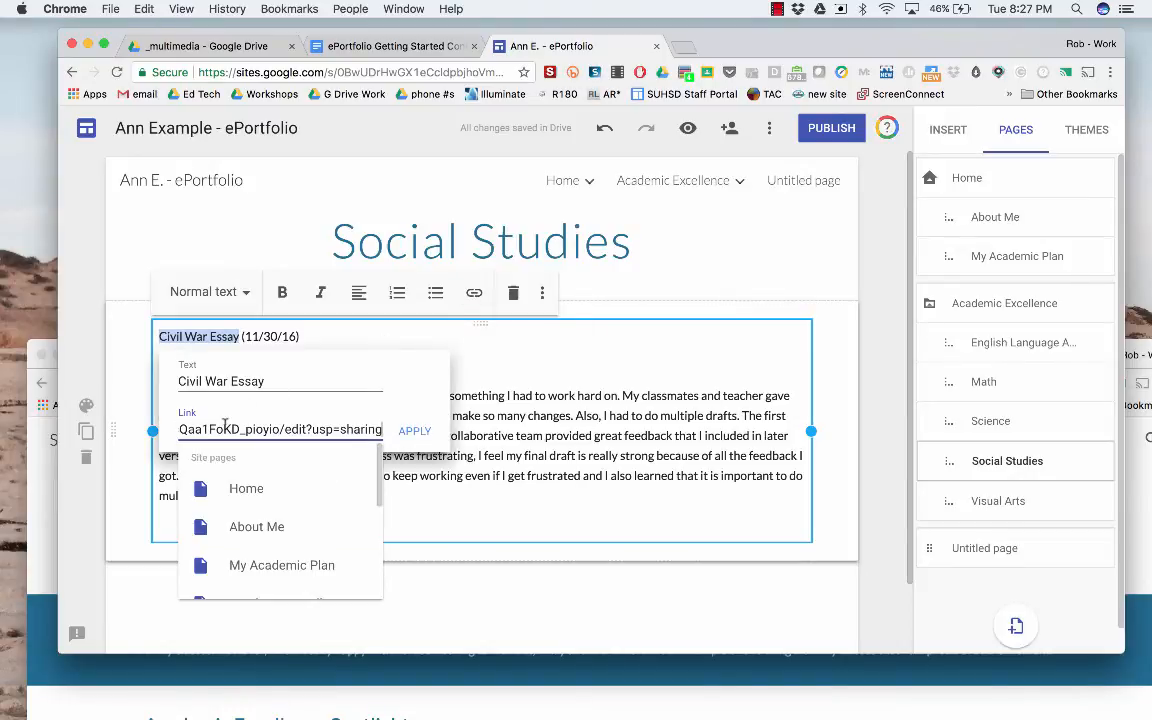
pyautogui.click(414, 430)
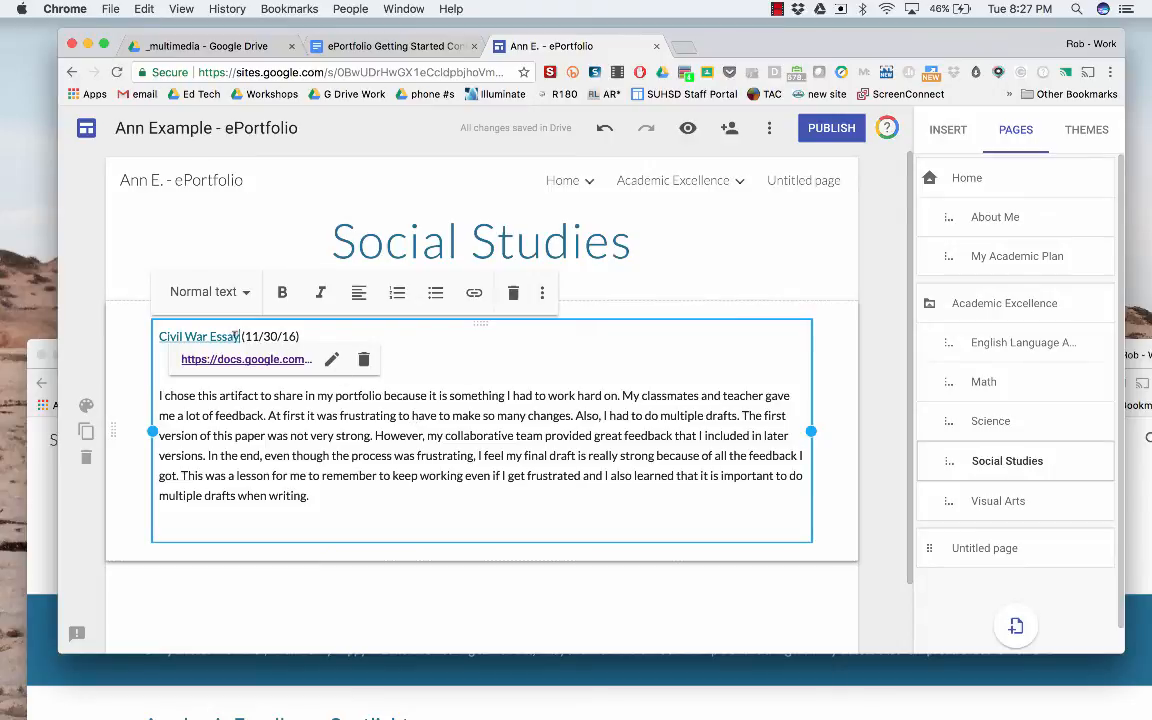
# Step: Make the linked Civil War Essay title bold and italic, and remove the empty lines above and below the reflection
pyautogui.moveTo(239, 337); pyautogui.dragTo(158, 338)
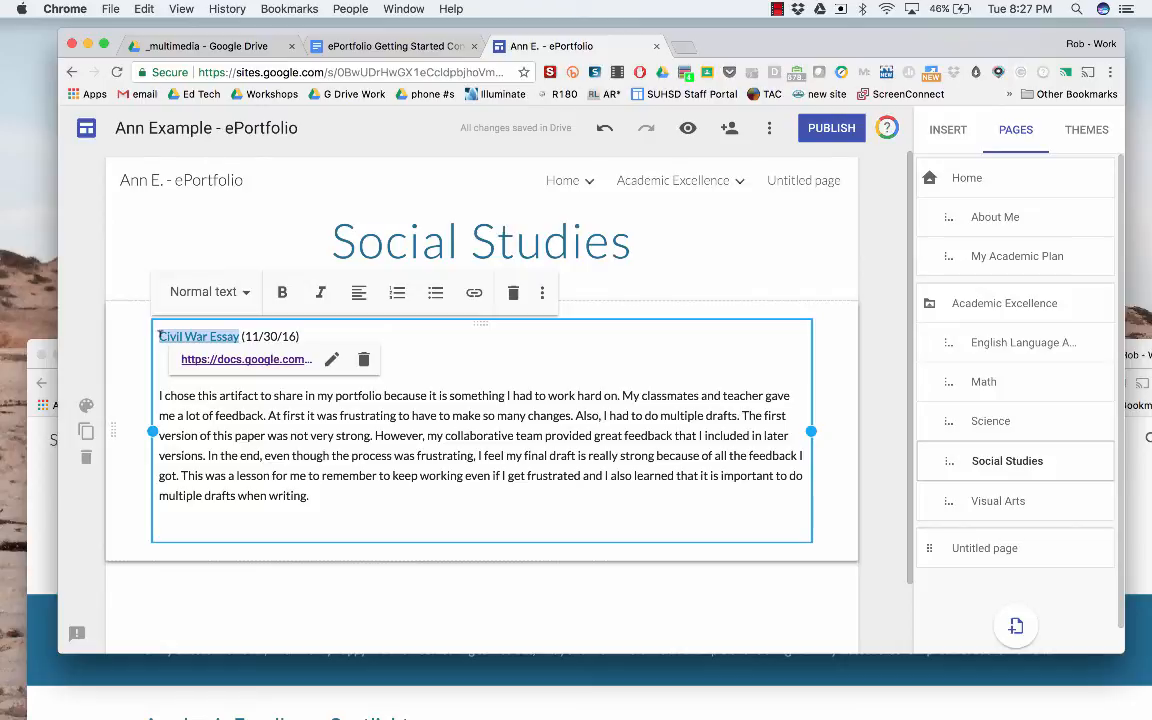
pyautogui.click(283, 294)
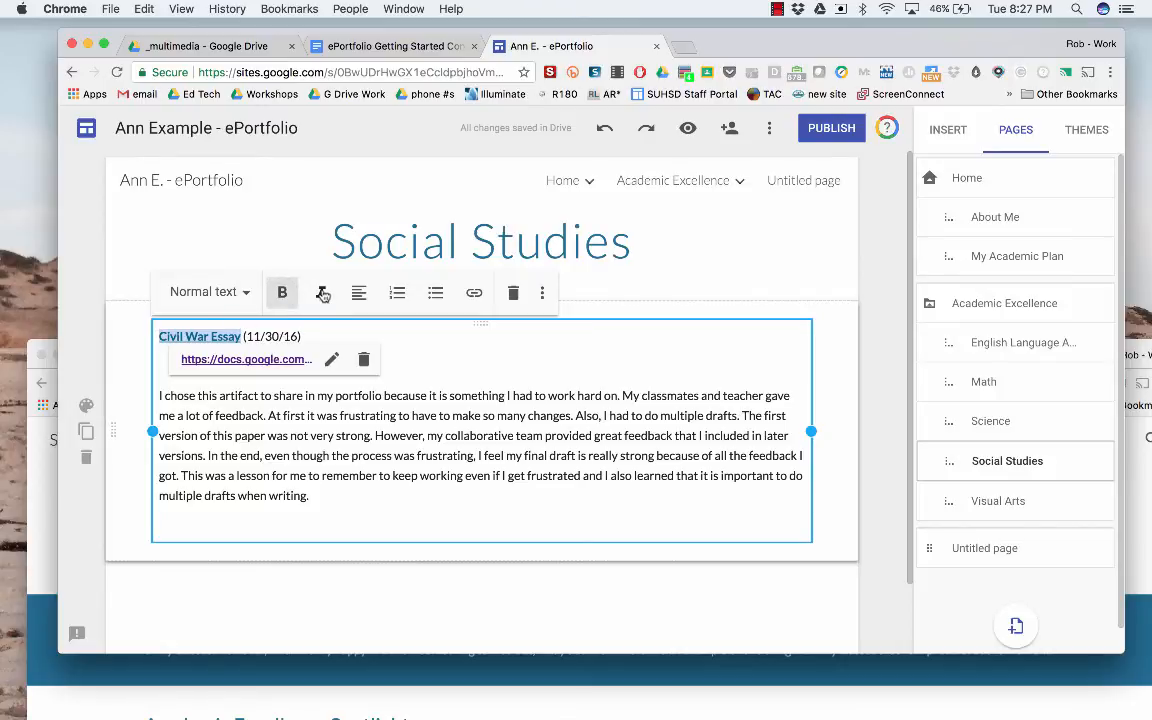
pyautogui.click(322, 293)
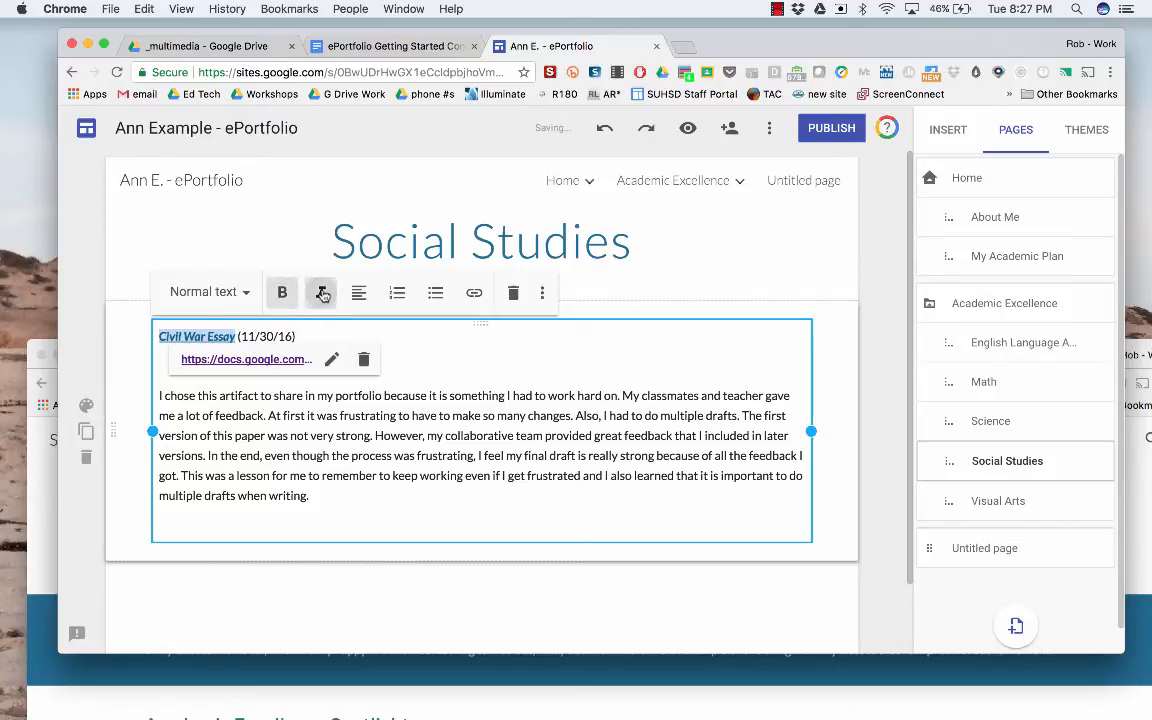
pyautogui.click(162, 376)
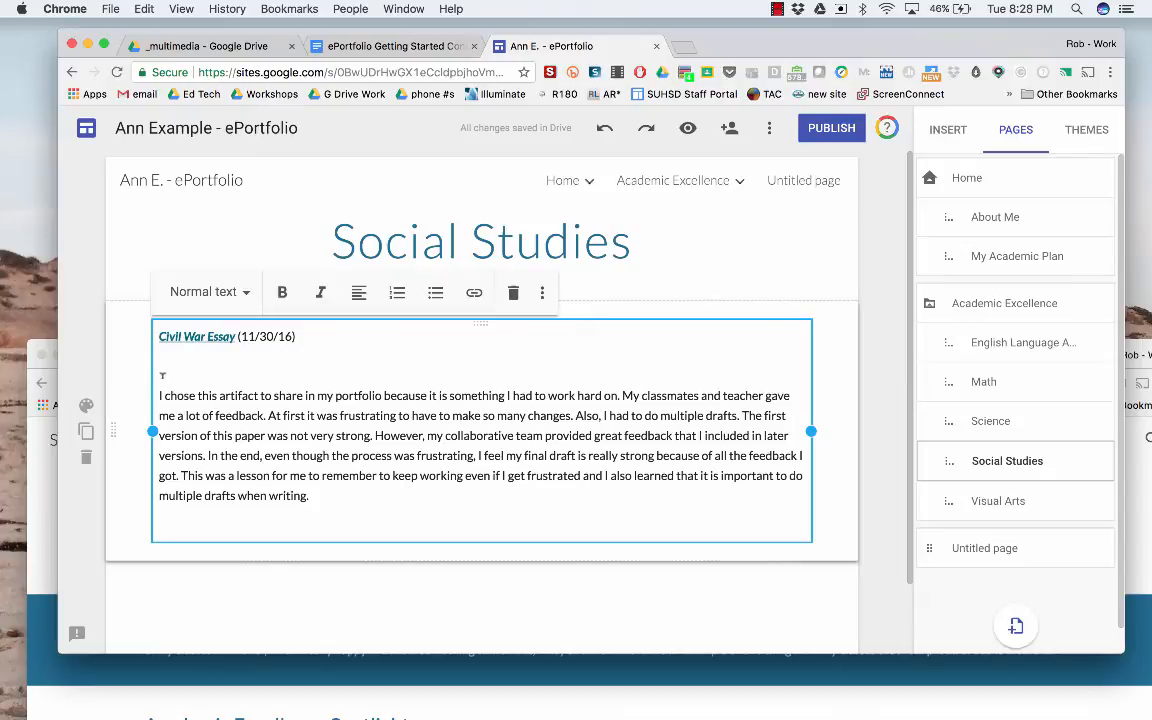
pyautogui.press('BackSpace')
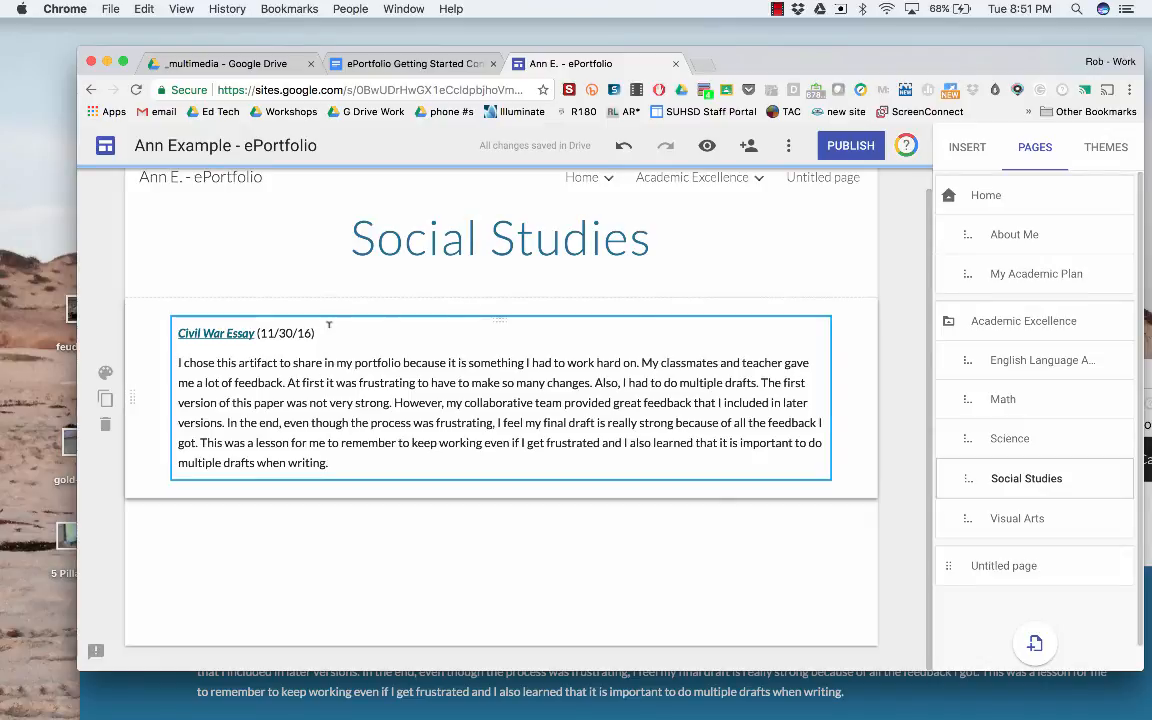
# Step: Add an empty text box below the Civil War Essay section and move its section above the essay, directly under the page header
pyautogui.doubleClick(415, 531)
pyautogui.click(416, 527)
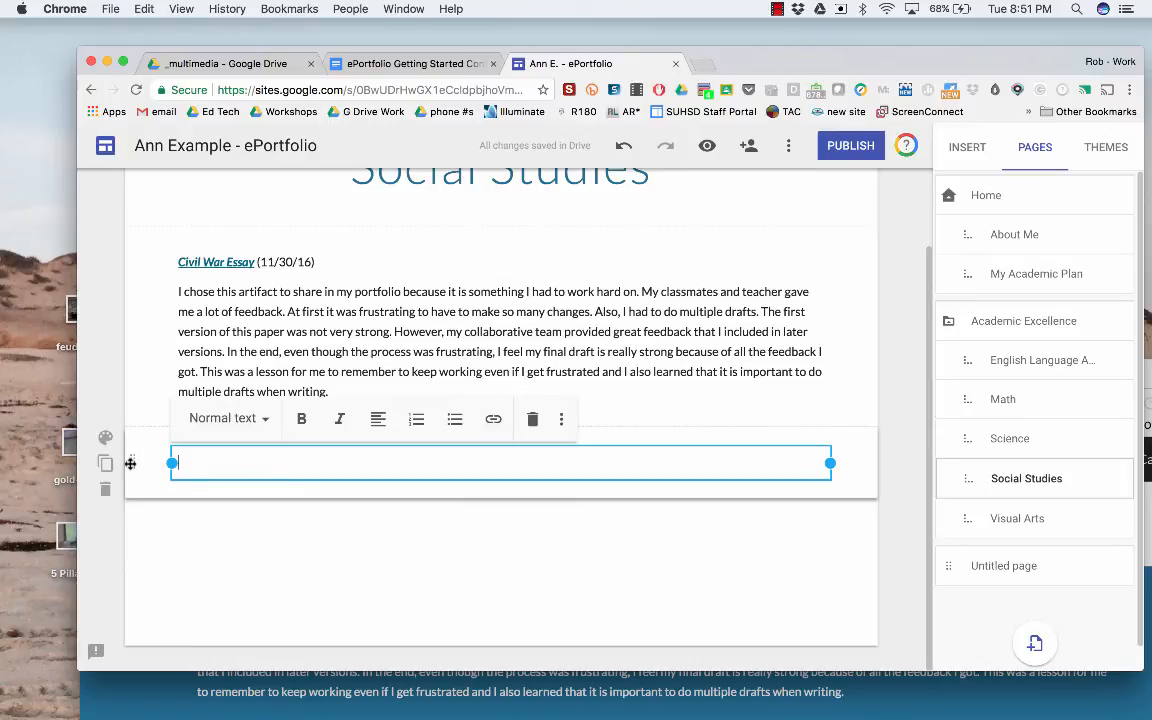
pyautogui.click(129, 414)
pyautogui.moveTo(130, 438); pyautogui.dragTo(127, 253)
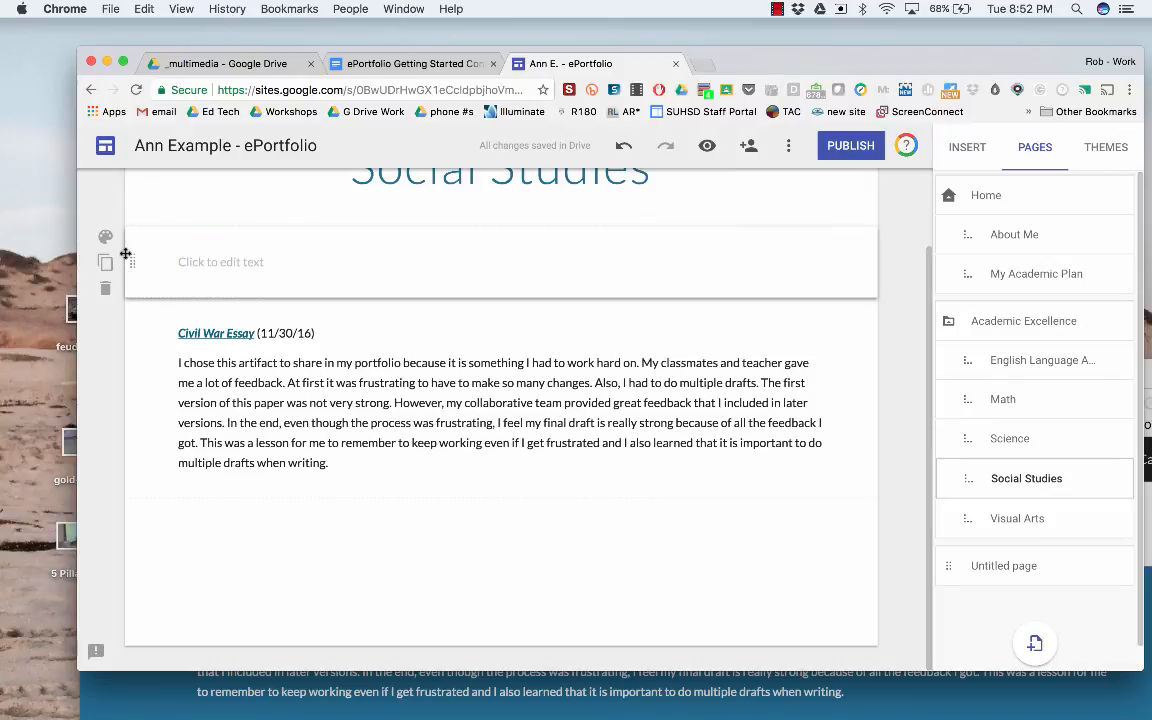